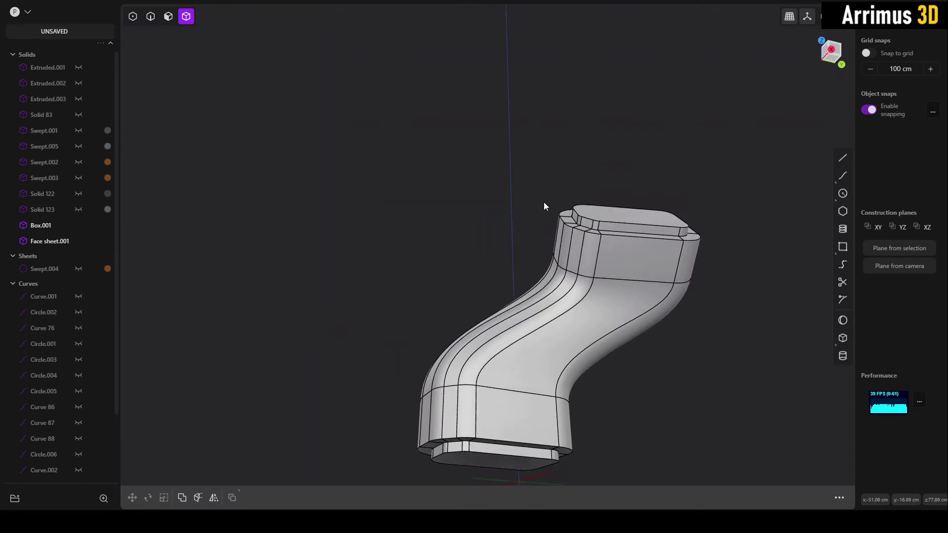
pyautogui.click(597, 270)
pyautogui.press('Delete')
pyautogui.hotkey('ctrl', 'z')
pyautogui.click(663, 289)
pyautogui.moveTo(662, 290); pyautogui.dragTo(643, 297, button='middle')
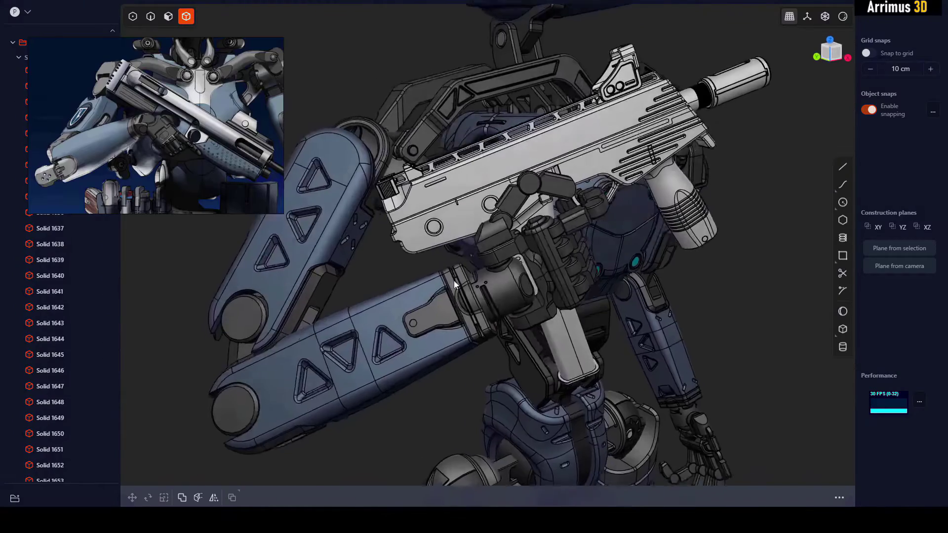
pyautogui.moveTo(454, 281); pyautogui.dragTo(555, 297, button='middle')
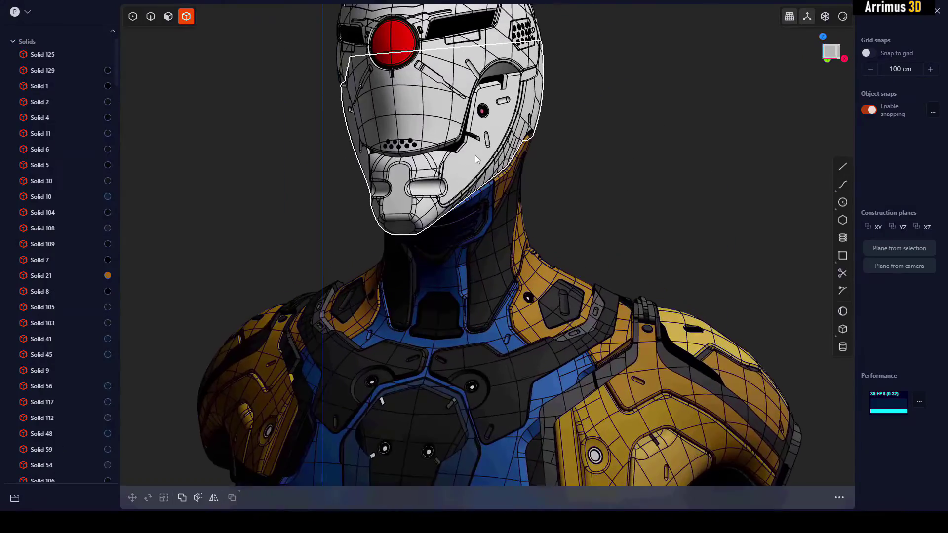
pyautogui.scroll(4, 475, 156)
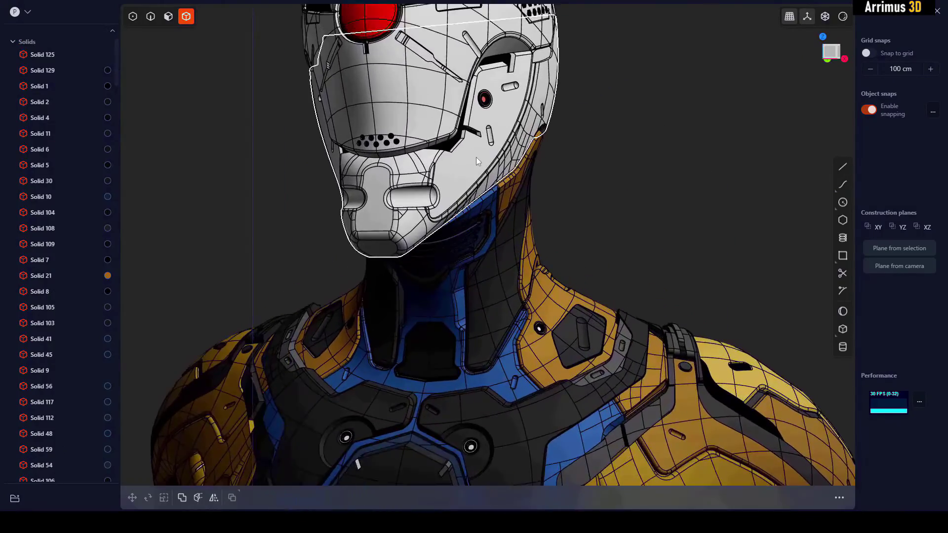
pyautogui.keyDown('shift'); pyautogui.moveTo(476, 157); pyautogui.dragTo(468, 229, button='middle'); pyautogui.keyUp('shift')
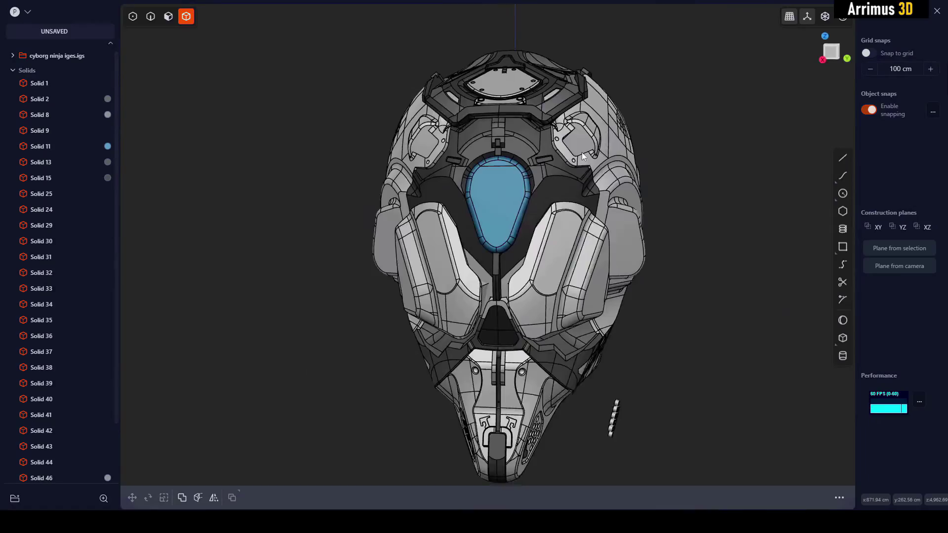
pyautogui.scroll(6, 568, 136)
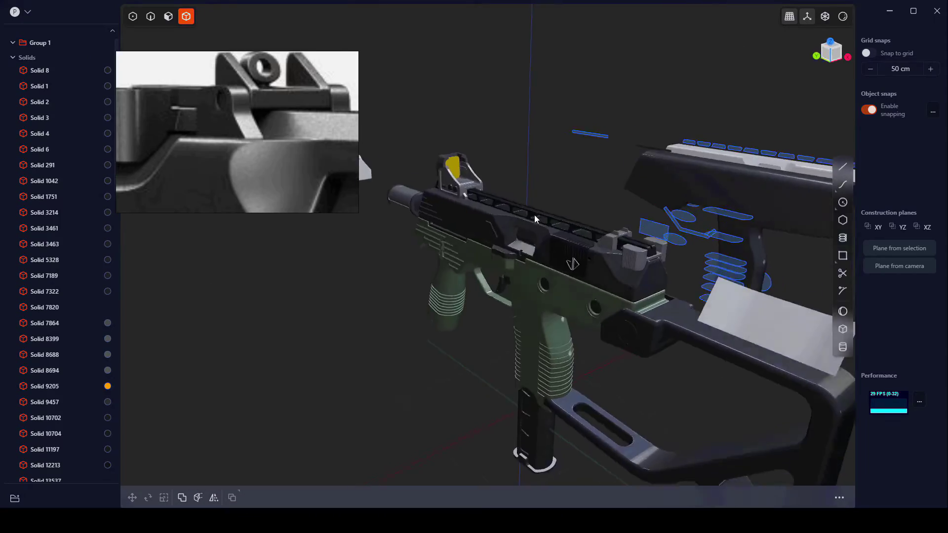
pyautogui.moveTo(534, 215); pyautogui.dragTo(608, 200, button='middle')
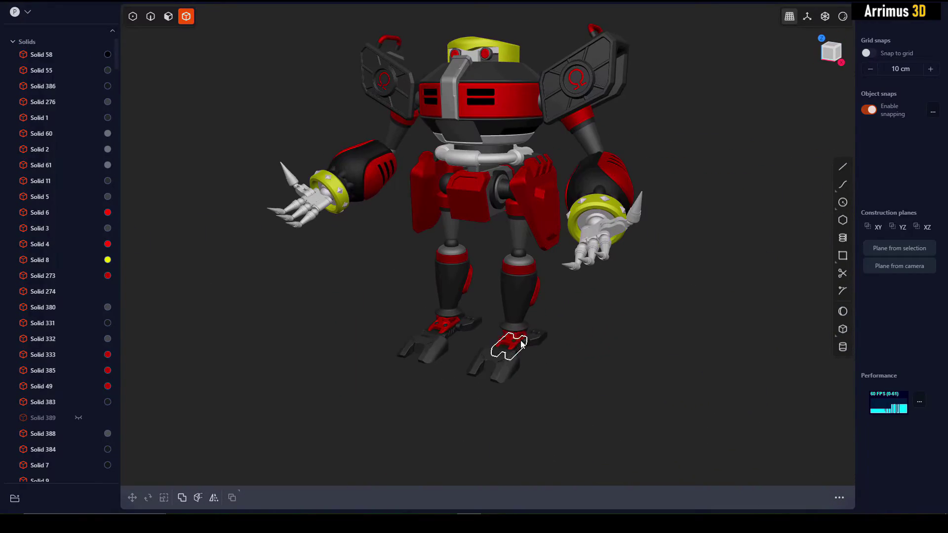
pyautogui.click(522, 344)
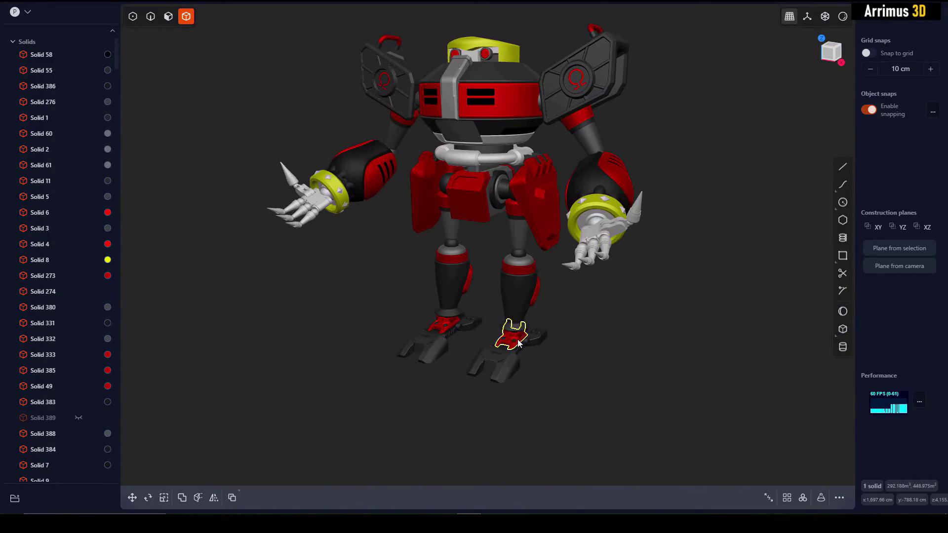
pyautogui.scroll(10, 522, 344)
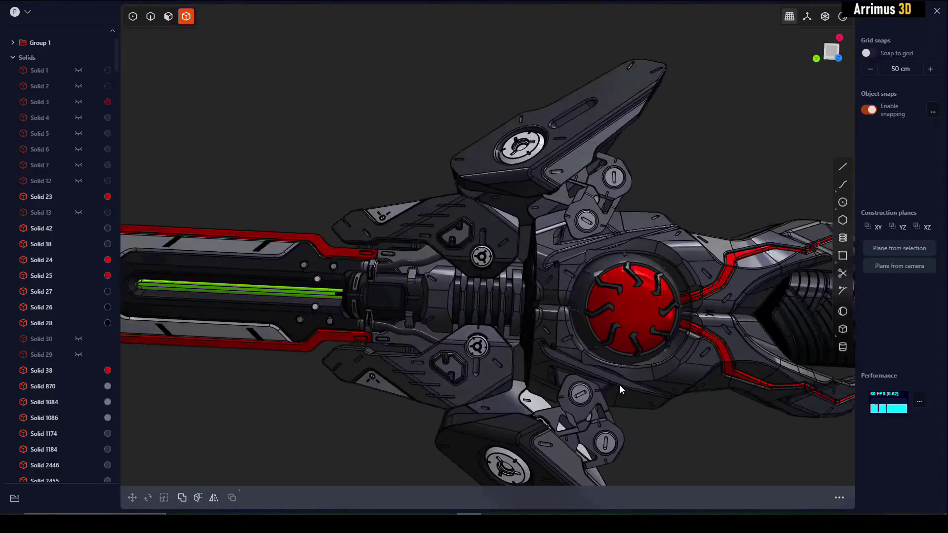
pyautogui.moveTo(620, 385); pyautogui.dragTo(437, 275, button='middle')
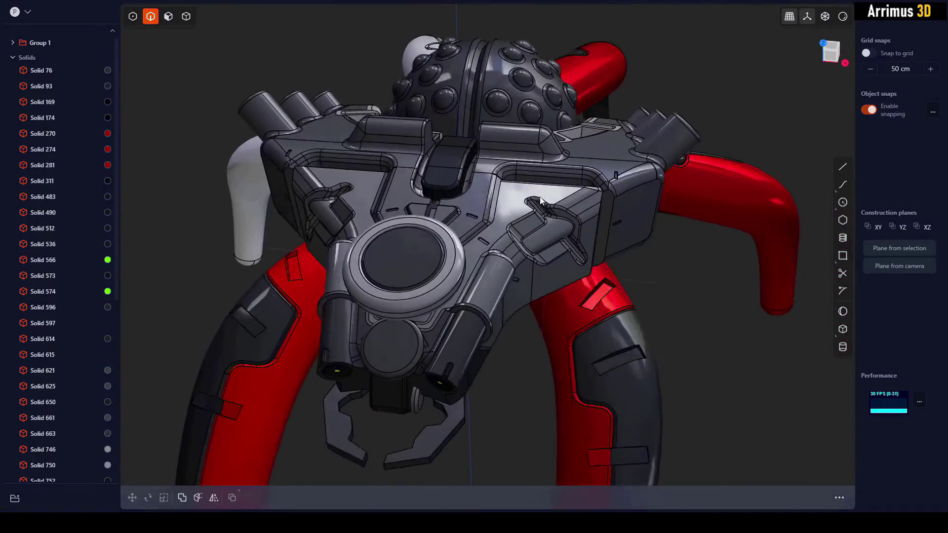
pyautogui.scroll(-3, 543, 186)
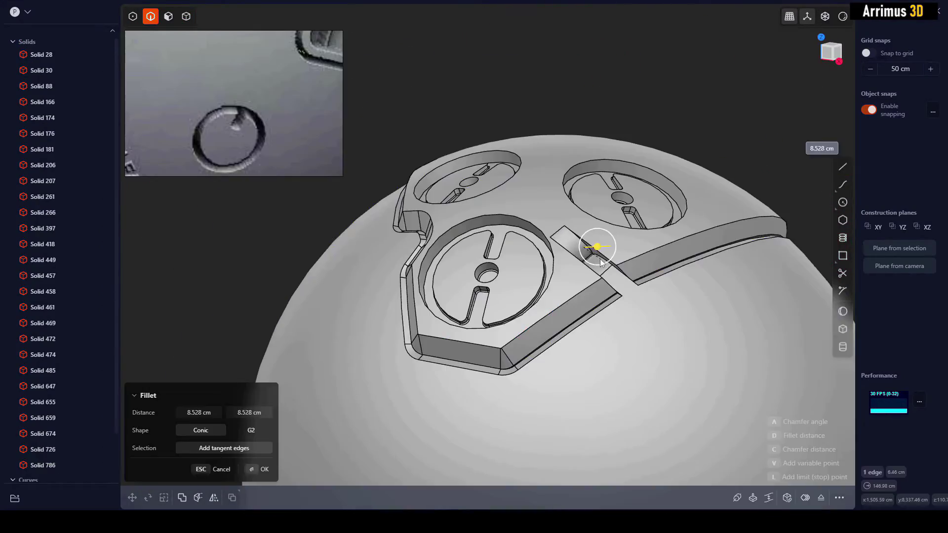
pyautogui.scroll(3, 599, 244)
pyautogui.scroll(-10, 543, 284)
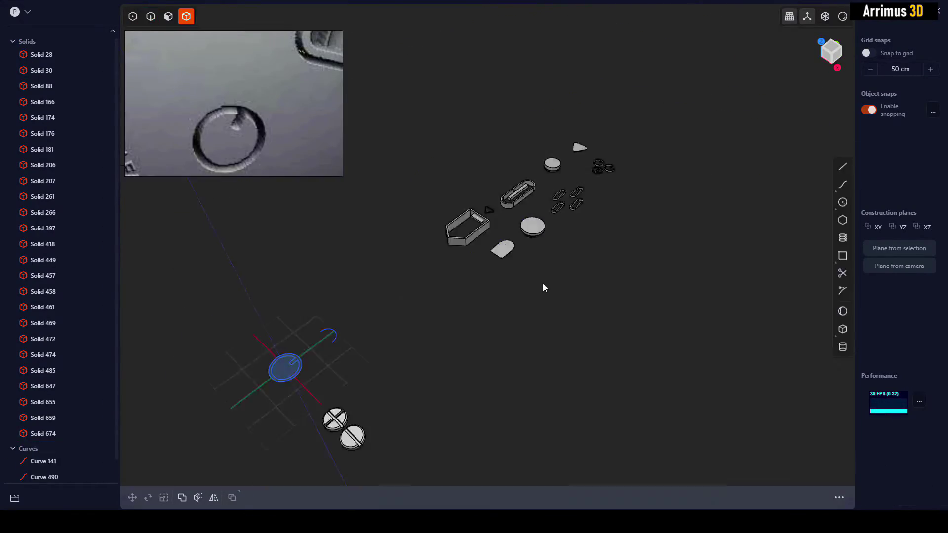
pyautogui.scroll(3, 454, 324)
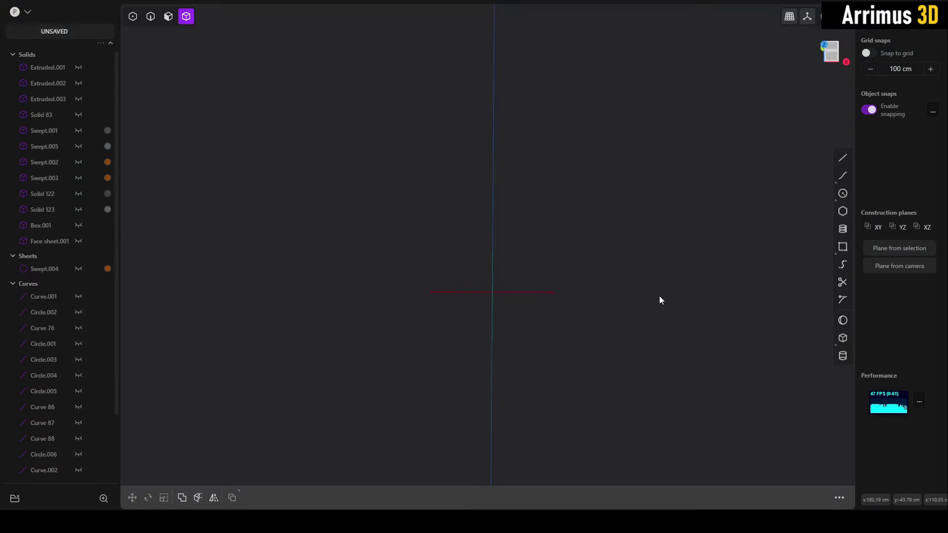
# Create a box about 36 cm tall, centred on the origin on the ground plane
pyautogui.click(843, 338)
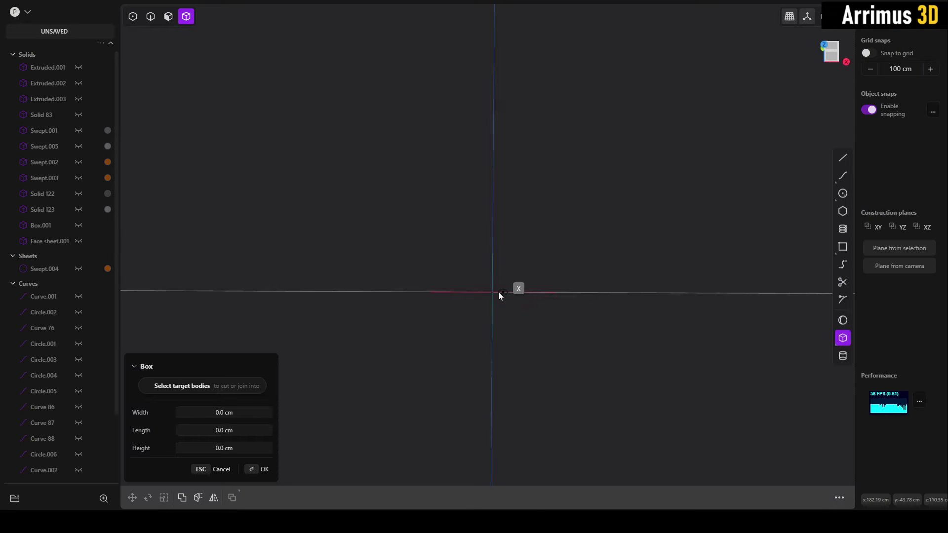
pyautogui.click(498, 292)
pyautogui.click(519, 257)
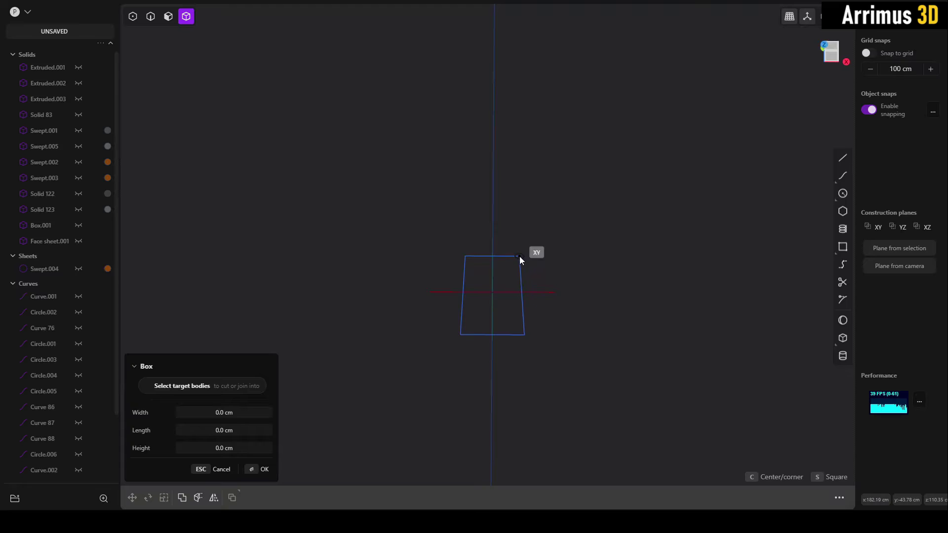
pyautogui.click(587, 225)
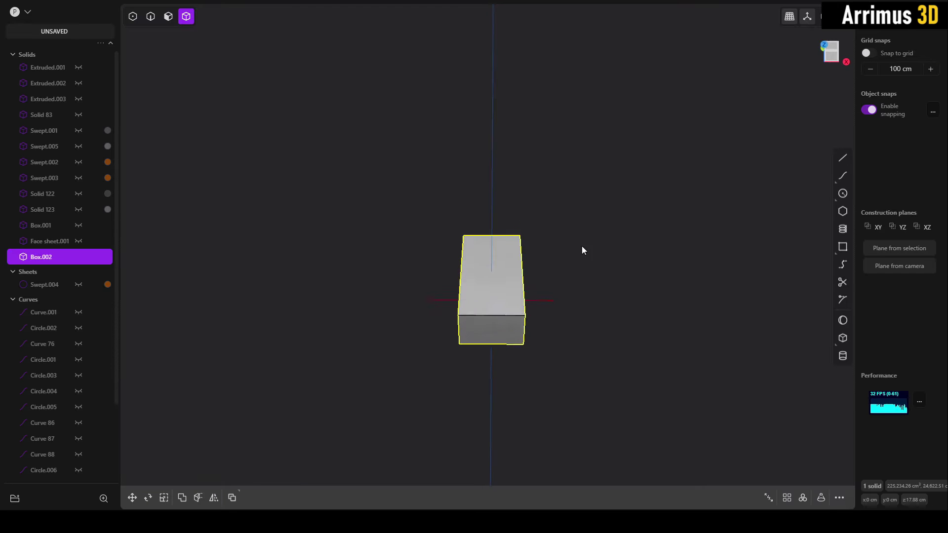
# Offset one vertical corner edge of the box by about 25.7 cm to split its long side face
pyautogui.moveTo(581, 250); pyautogui.dragTo(523, 299, button='middle')
pyautogui.press('2')
pyautogui.click(455, 333)
pyautogui.press('f')
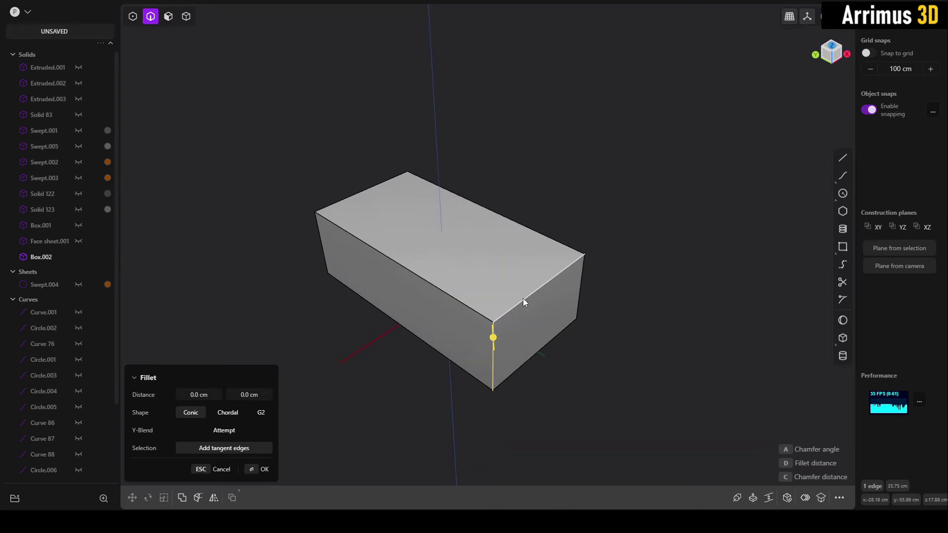
pyautogui.press('o')
pyautogui.click(486, 244)
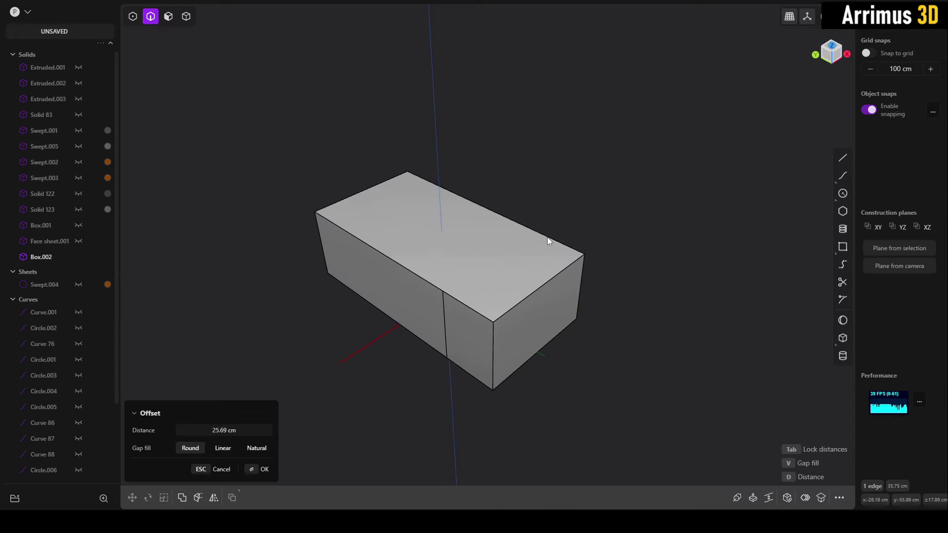
pyautogui.rightClick(547, 237)
# Offset the narrow split face about 13 cm inward to form a corner notch
pyautogui.press('3')
pyautogui.click(470, 330)
pyautogui.press('d')
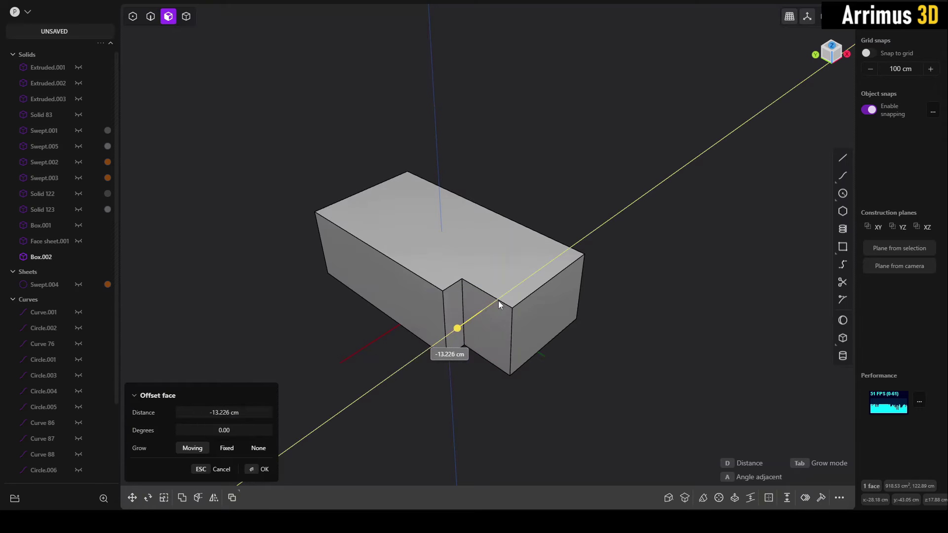
pyautogui.click(499, 300)
pyautogui.rightClick(511, 287)
# Rotate the notch's short step face about 49 degrees around the vertical axis to make it a slanted transition
pyautogui.scroll(1, 464, 306)
pyautogui.click(457, 299)
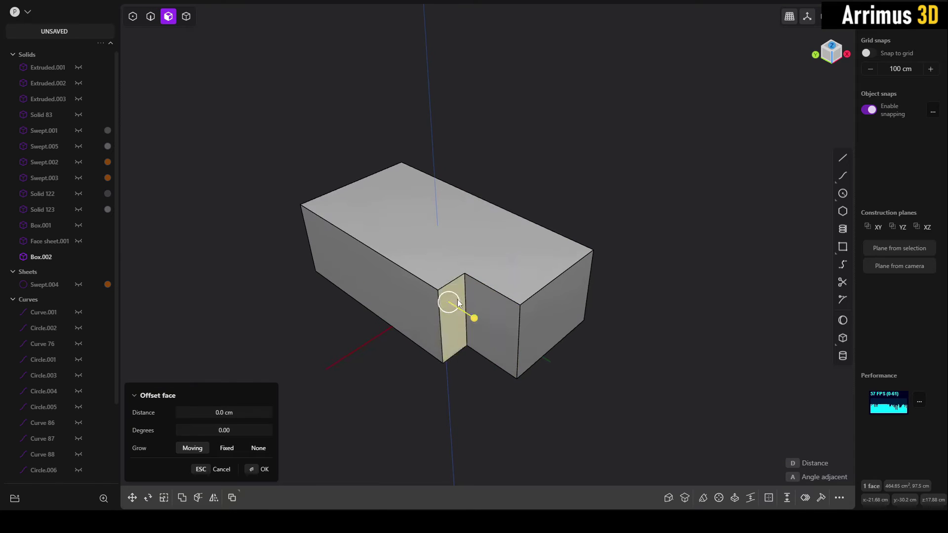
pyautogui.press('r')
pyautogui.press('Escape')
pyautogui.press('o')
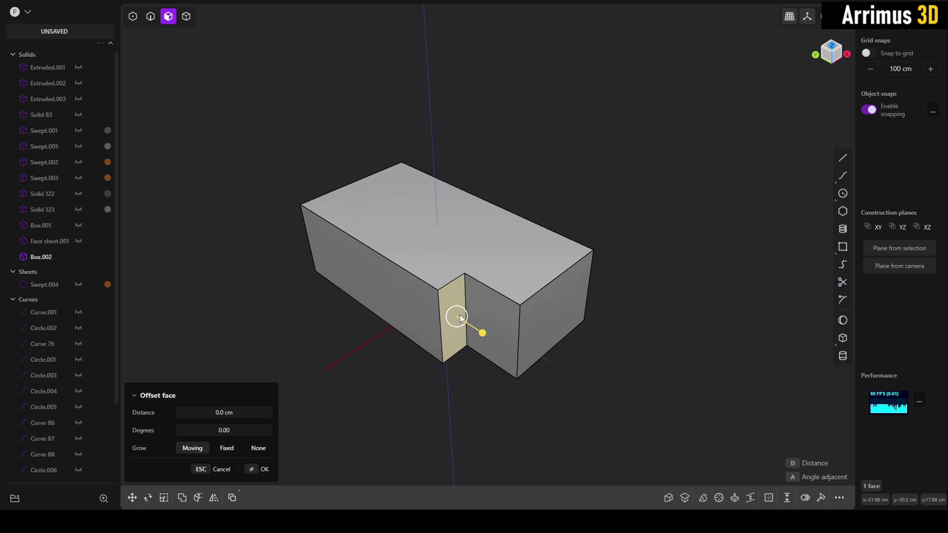
pyautogui.press('r')
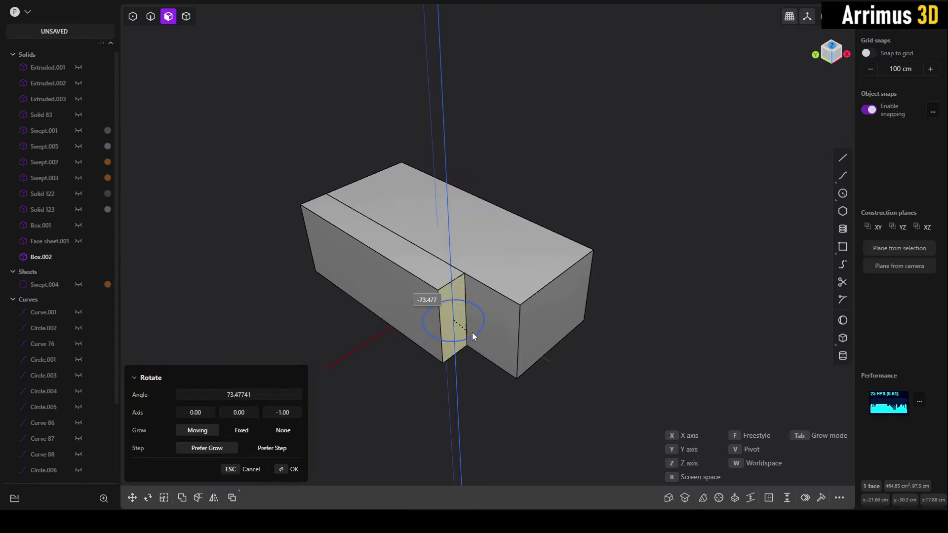
pyautogui.moveTo(475, 328); pyautogui.dragTo(486, 327)
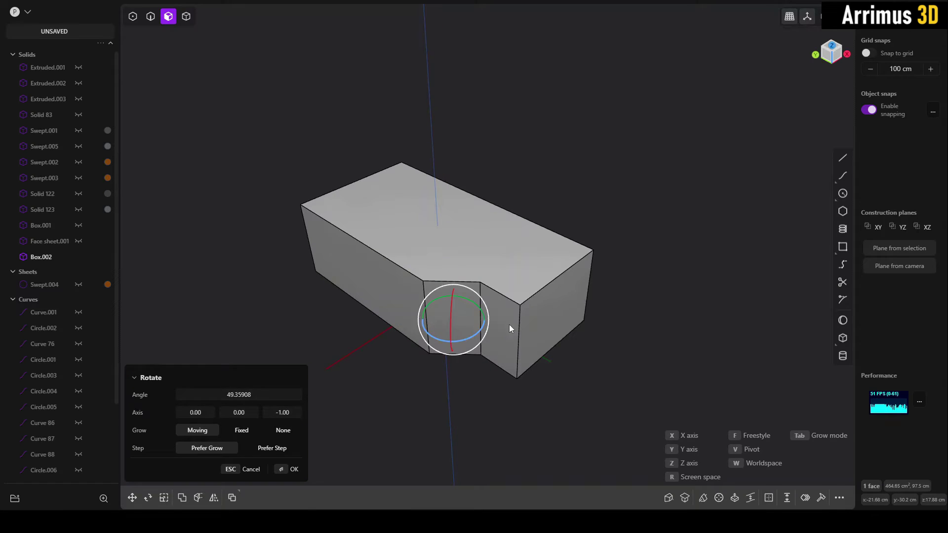
pyautogui.rightClick(509, 325)
pyautogui.click(615, 340)
# Fillet the three vertical corner edges of the box away from the notch
pyautogui.keyDown('shift'); pyautogui.moveTo(614, 339); pyautogui.dragTo(575, 350, button='middle'); pyautogui.keyUp('shift')
pyautogui.press('2')
pyautogui.click(553, 305)
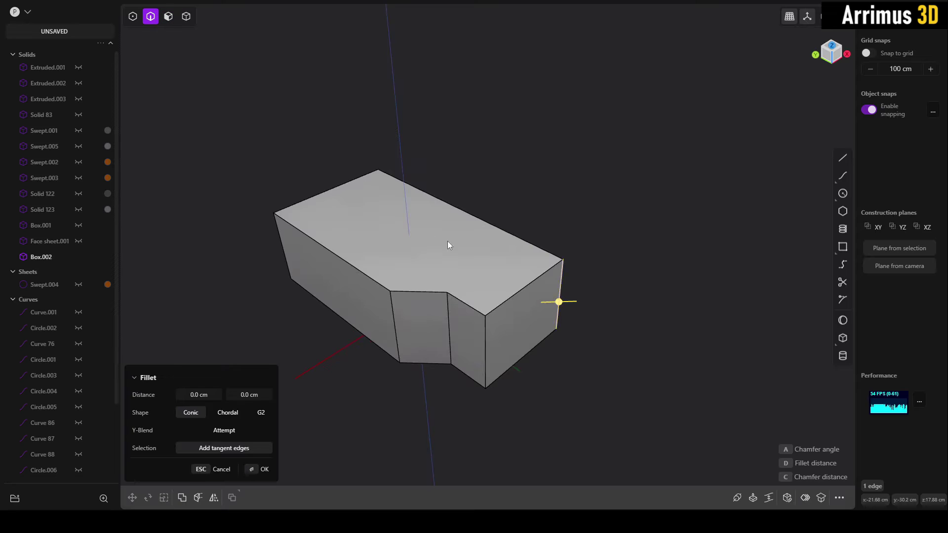
pyautogui.keyDown('shift'); pyautogui.click(384, 204); pyautogui.keyUp('shift')
pyautogui.click(284, 238)
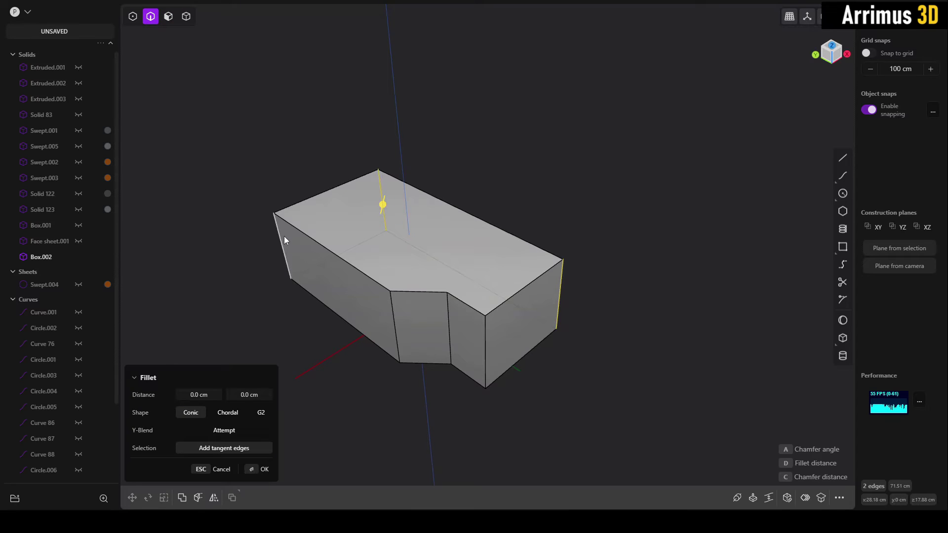
pyautogui.press('d')
pyautogui.click(310, 217)
pyautogui.rightClick(341, 230)
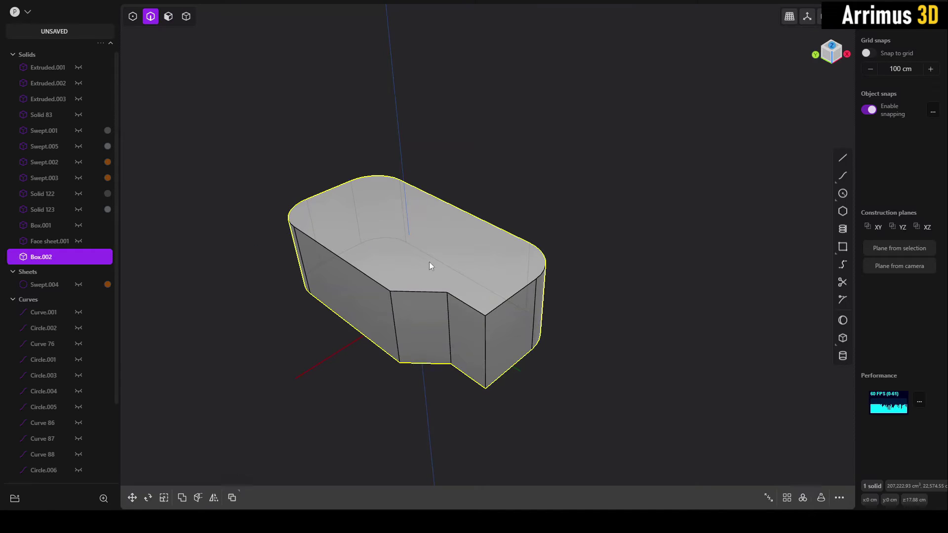
# Fillet the remaining vertical corner edge and the two vertical edges of the slanted notch face
pyautogui.click(486, 335)
pyautogui.keyDown('shift'); pyautogui.click(449, 321); pyautogui.keyUp('shift')
pyautogui.keyDown('shift'); pyautogui.click(394, 318); pyautogui.keyUp('shift')
pyautogui.press('d')
pyautogui.click(430, 291)
pyautogui.rightClick(494, 282)
# Enlarge the radii of the two fillets on either side of the slanted notch face by offsetting them
pyautogui.press('3')
pyautogui.click(447, 314)
pyautogui.press('d')
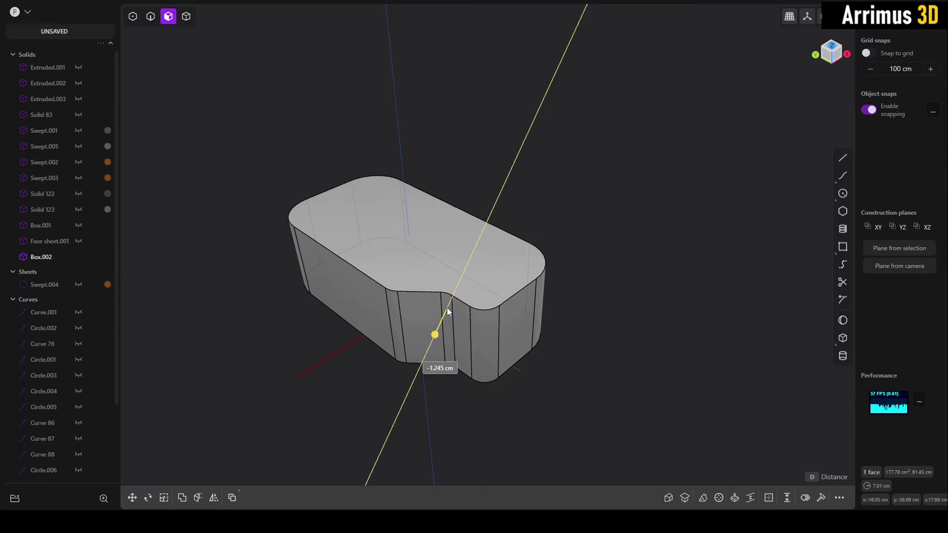
pyautogui.click(448, 326)
pyautogui.rightClick(445, 325)
pyautogui.click(397, 316)
pyautogui.press('d')
pyautogui.click(398, 319)
pyautogui.rightClick(427, 318)
pyautogui.click(617, 282)
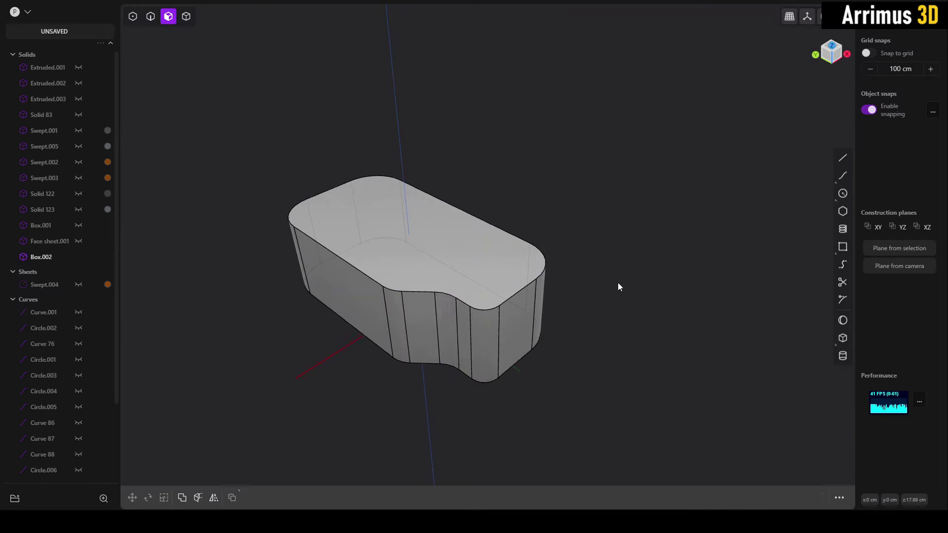
# Duplicate the notched body and move the copy well above the original
pyautogui.keyDown('shift'); pyautogui.moveTo(568, 276); pyautogui.dragTo(456, 352, button='middle'); pyautogui.keyUp('shift')
pyautogui.press('4')
pyautogui.click(523, 343)
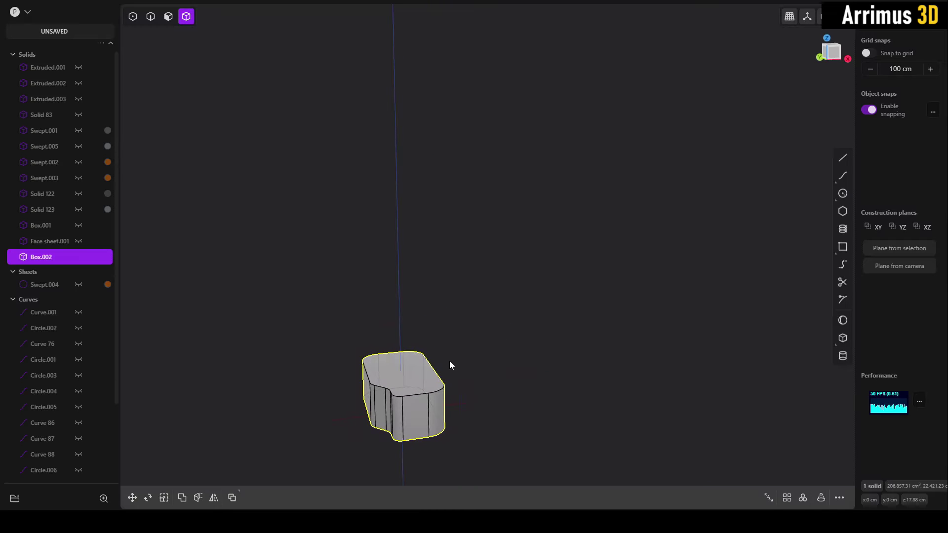
pyautogui.hotkey('ctrl', 'd')
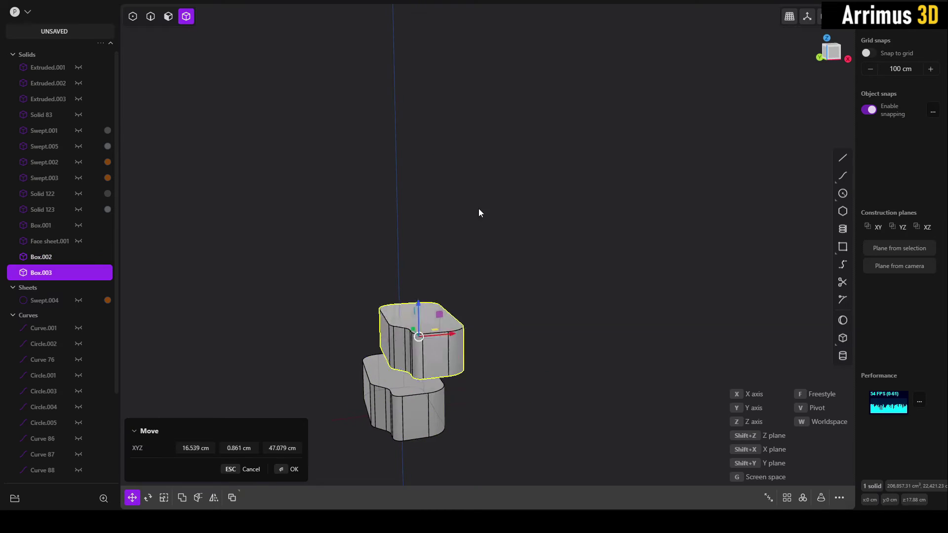
pyautogui.moveTo(478, 213); pyautogui.dragTo(583, 205, button='middle')
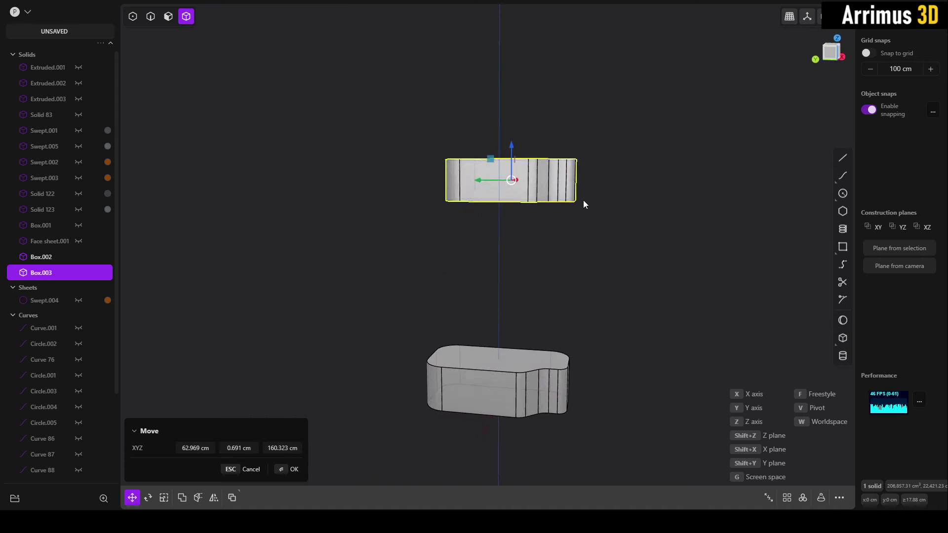
# Rotate the raised copy by about 20 degrees in the current view and move it farther from the original
pyautogui.press('r')
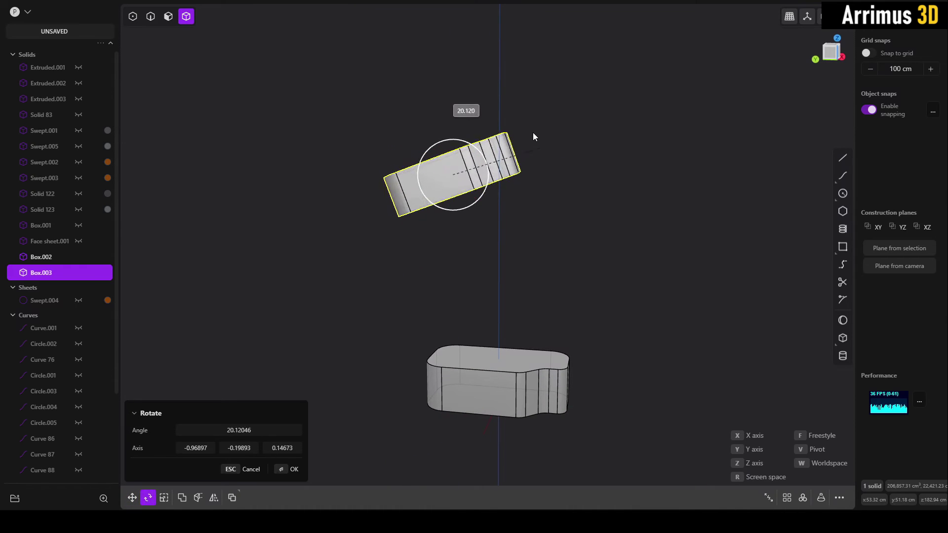
pyautogui.click(532, 132)
pyautogui.moveTo(583, 168); pyautogui.dragTo(521, 230, button='middle')
pyautogui.press('g')
pyautogui.click(669, 137)
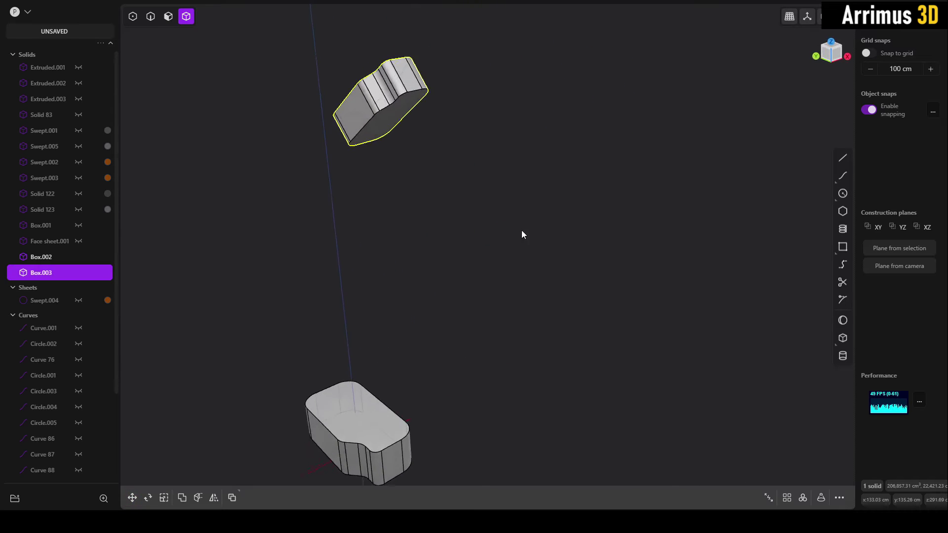
# Loft between the facing faces of the lower notched body and its raised, tilted copy with G1 continuity at both ends
pyautogui.scroll(-2, 521, 230)
pyautogui.click(512, 315)
pyautogui.keyDown('shift'); pyautogui.moveTo(512, 301); pyautogui.dragTo(536, 265, button='middle'); pyautogui.keyUp('shift')
pyautogui.press('3')
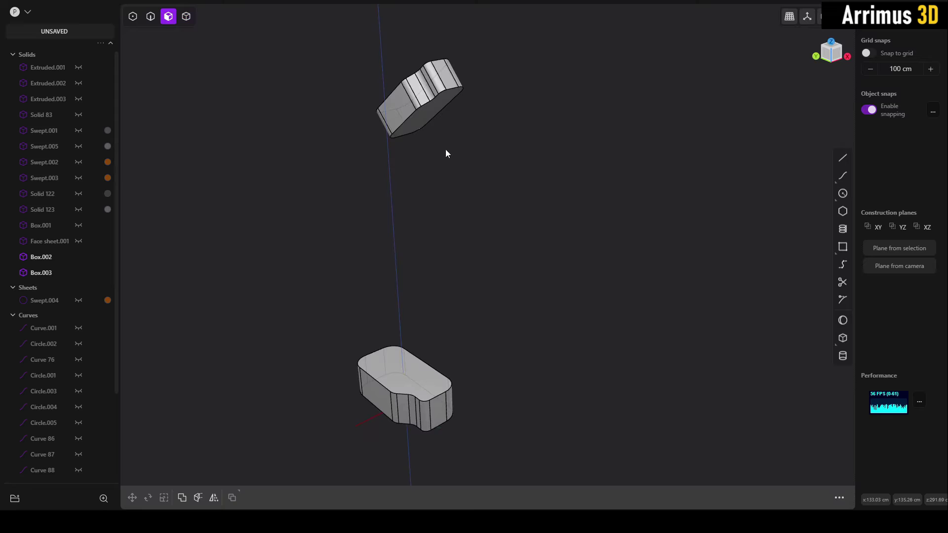
pyautogui.click(421, 124)
pyautogui.press('o')
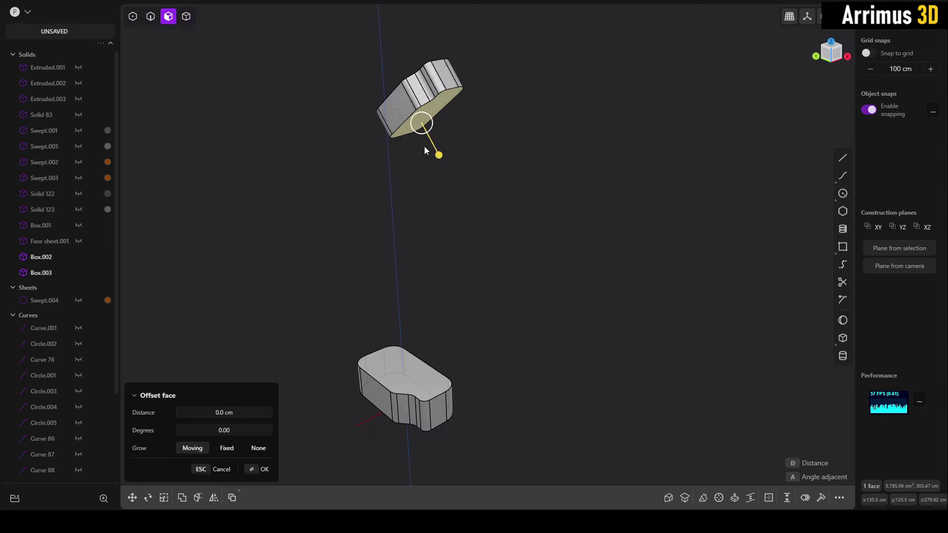
pyautogui.click(405, 366)
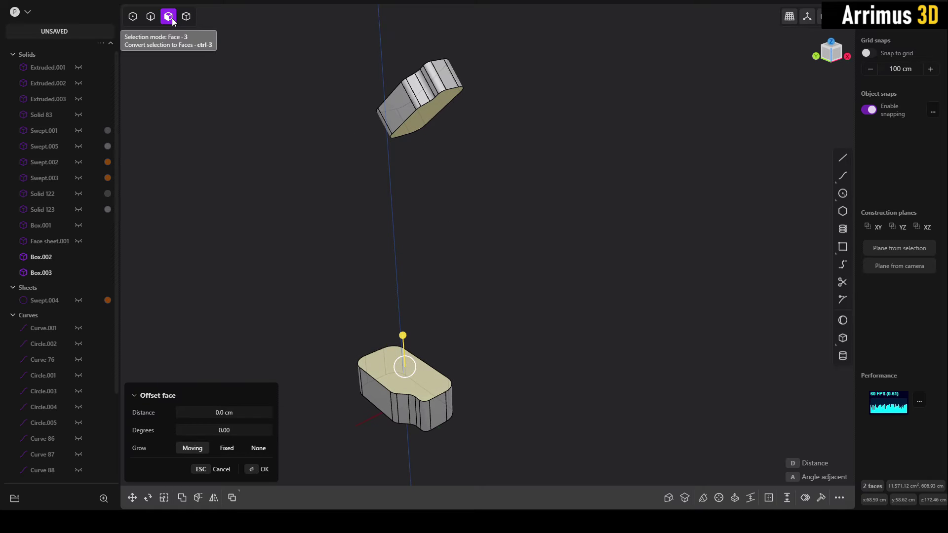
pyautogui.press('l')
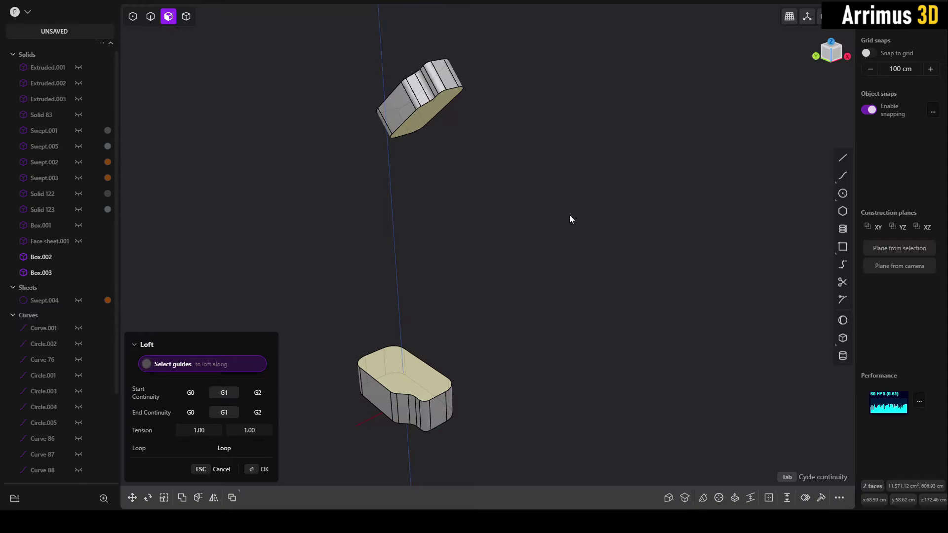
pyautogui.press('Return')
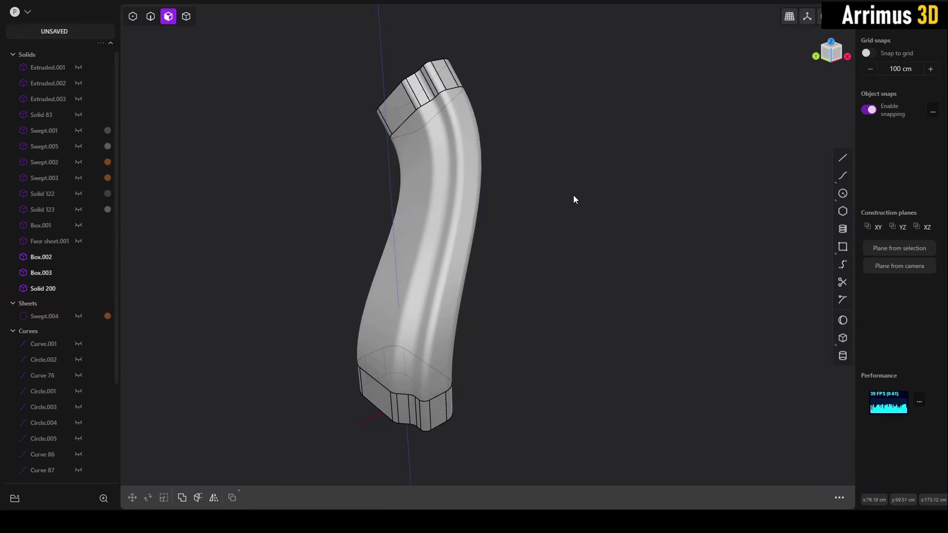
# Unite the two notched end bodies and the lofted body between them into a single solid
pyautogui.moveTo(491, 140); pyautogui.dragTo(473, 101, button='middle')
pyautogui.moveTo(626, 240); pyautogui.dragTo(704, 290, button='middle')
pyautogui.press('4')
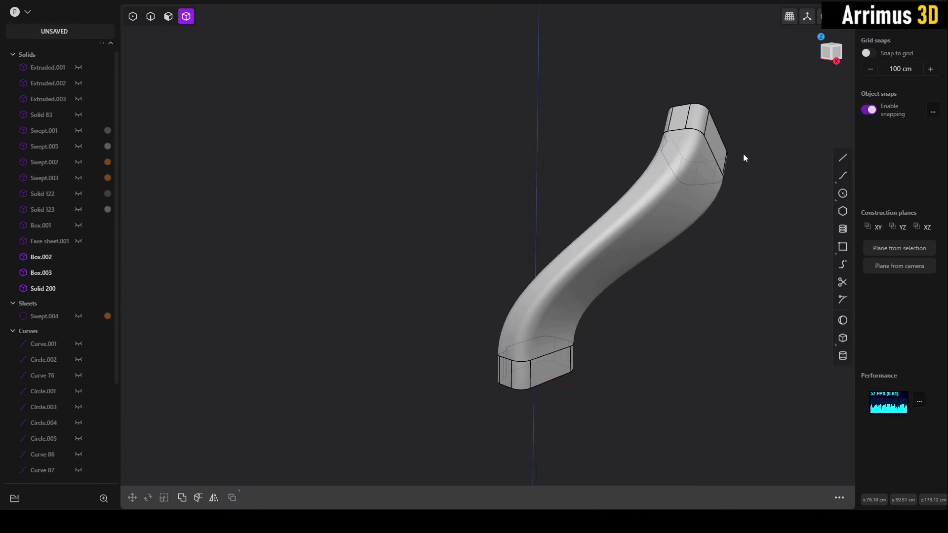
pyautogui.moveTo(764, 89); pyautogui.dragTo(485, 395)
pyautogui.hotkey('shift', 'b')
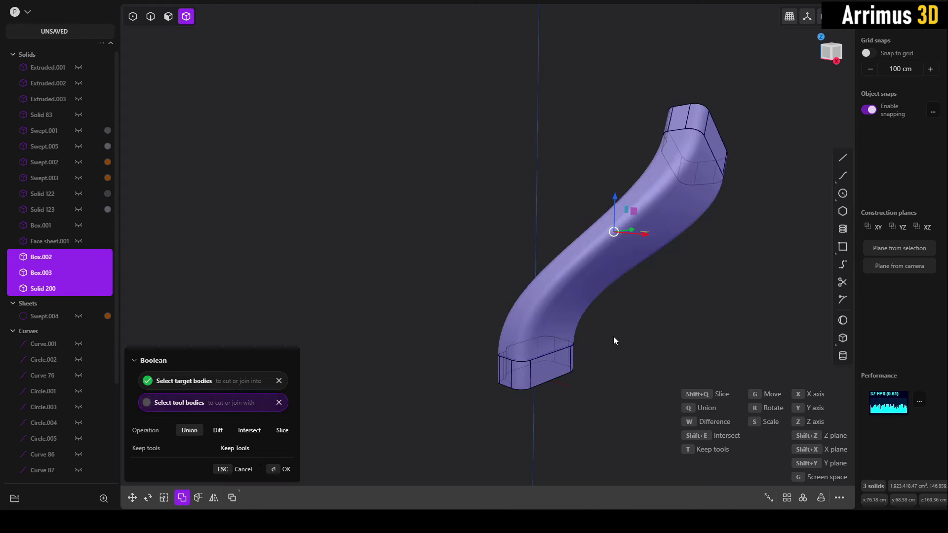
pyautogui.press('Return')
# Unjoin the two flat end faces from the united curved body so they become separate sheets
pyautogui.moveTo(658, 325); pyautogui.dragTo(518, 295, button='middle')
pyautogui.press('3')
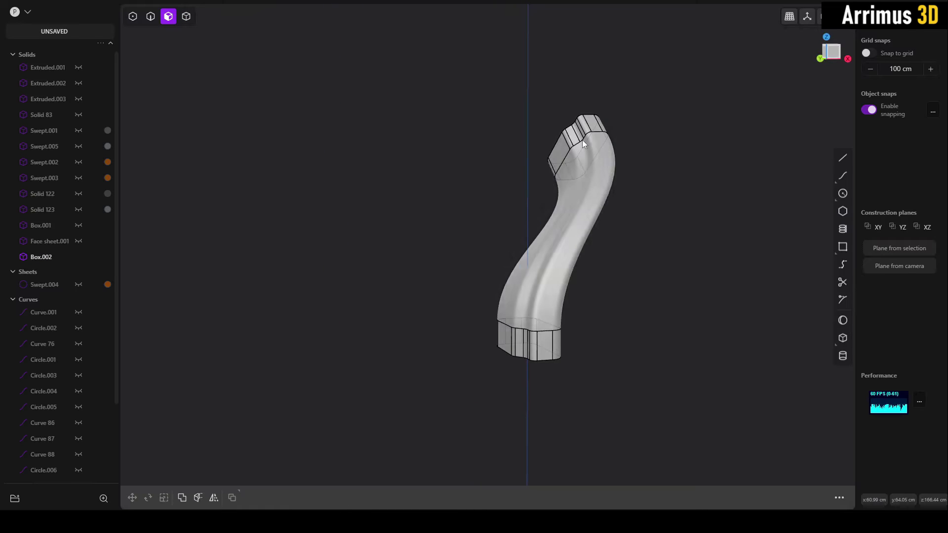
pyautogui.moveTo(579, 241); pyautogui.dragTo(496, 350, button='middle')
pyautogui.click(496, 351)
pyautogui.press('o')
pyautogui.moveTo(585, 245); pyautogui.dragTo(511, 216, button='middle')
pyautogui.click(511, 216)
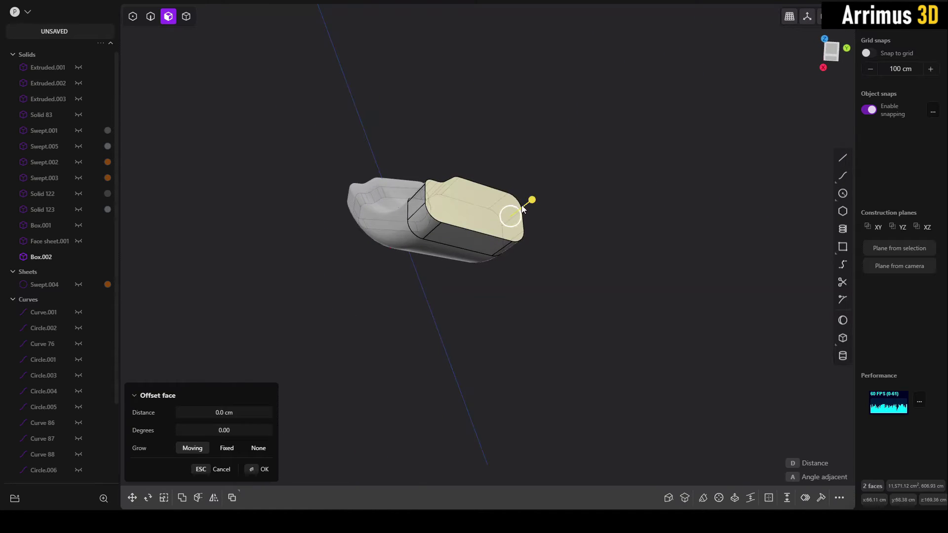
pyautogui.hotkey('alt', 'j')
pyautogui.click(610, 199)
# Isolate the open-ended curved sheet from the two separated end caps
pyautogui.keyDown('shift'); pyautogui.moveTo(464, 210); pyautogui.dragTo(511, 214, button='middle'); pyautogui.keyUp('shift')
pyautogui.press('4')
pyautogui.click(509, 214)
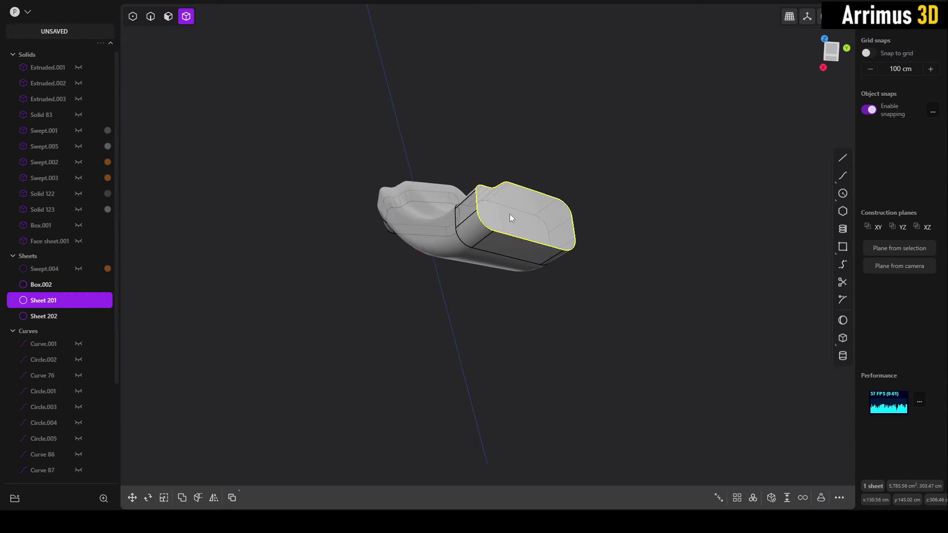
pyautogui.press('g')
pyautogui.press('Escape')
pyautogui.press('Escape')
pyautogui.click(485, 255)
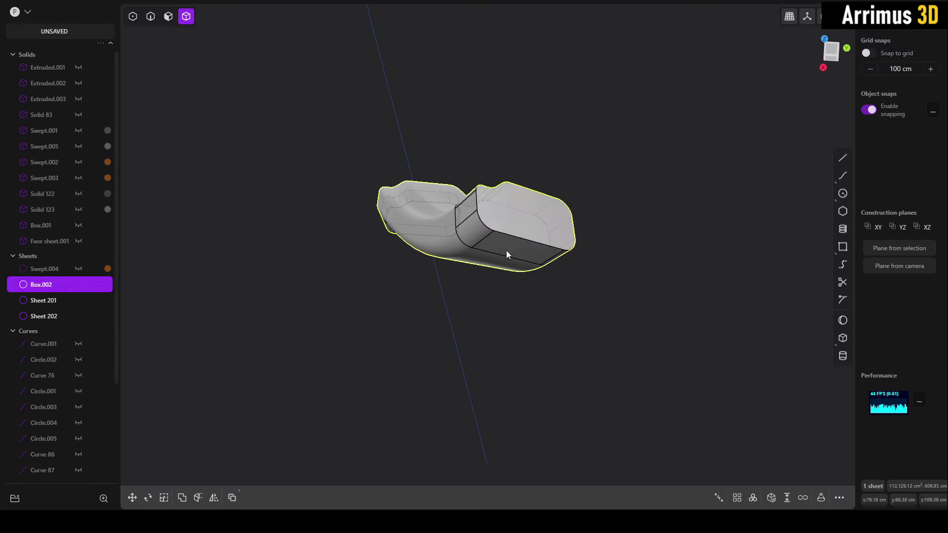
pyautogui.press('/')
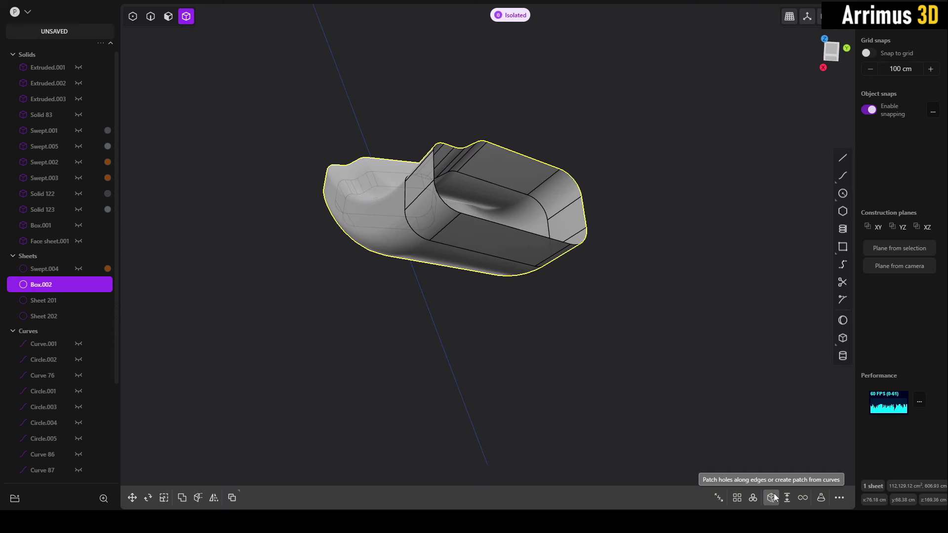
# Thicken the isolated open-ended sheet by 10 cm on its outer side
pyautogui.click(787, 498)
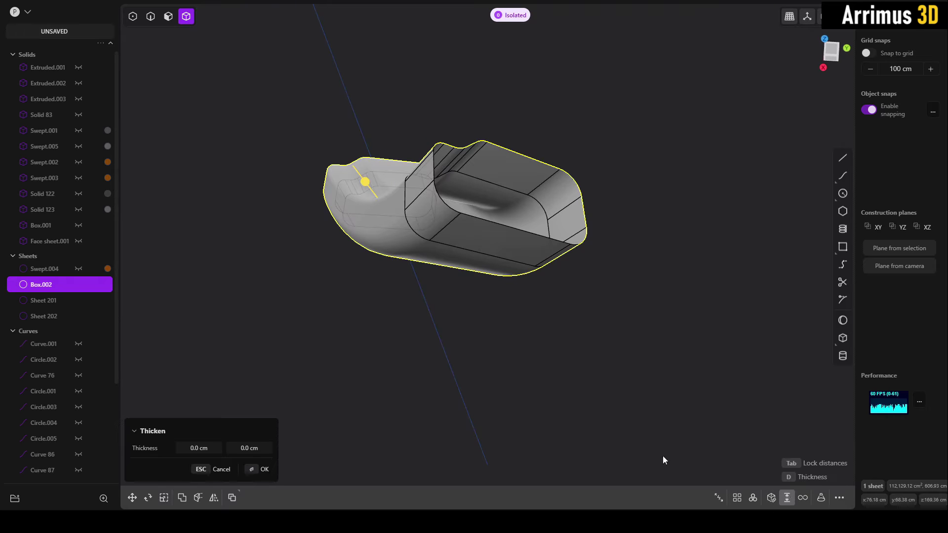
pyautogui.click(219, 448)
pyautogui.write('5')
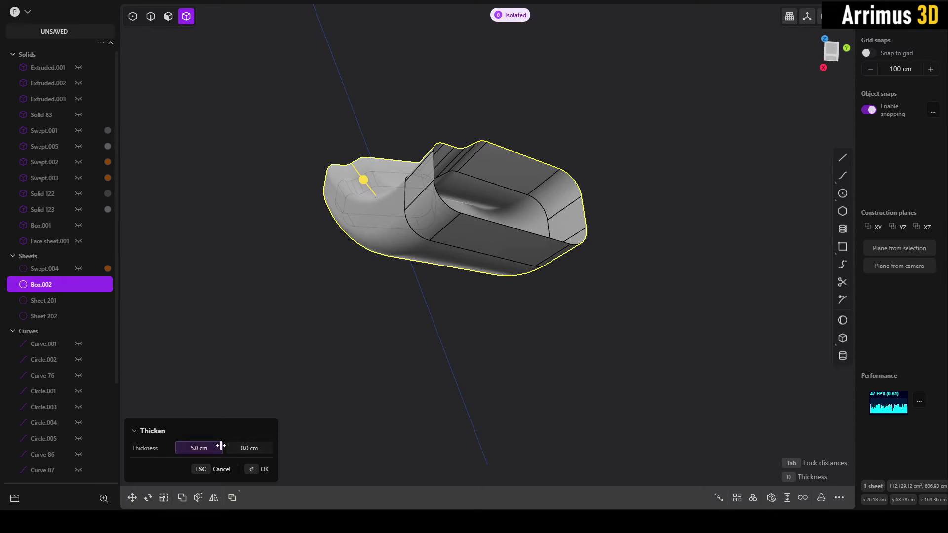
pyautogui.press('Return')
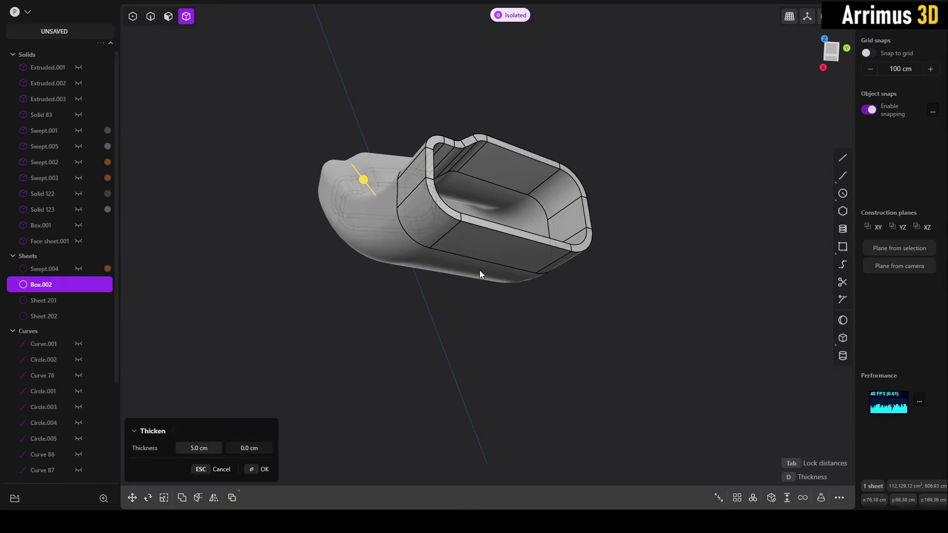
pyautogui.click(217, 448)
pyautogui.write('10')
pyautogui.press('Return')
pyautogui.press('Return')
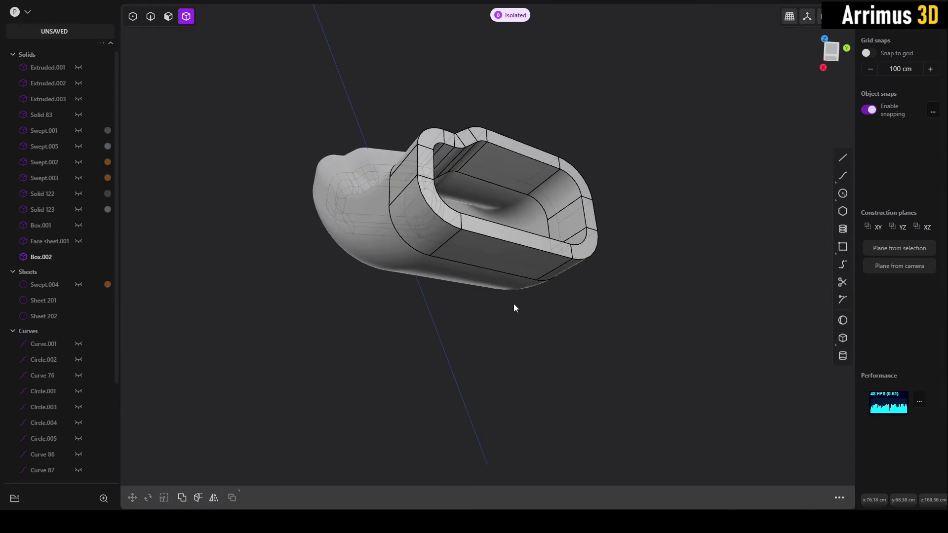
# End the isolation and delete the two separated end-cap sheets from the openings of the thickened body
pyautogui.moveTo(514, 308); pyautogui.dragTo(582, 334, button='middle')
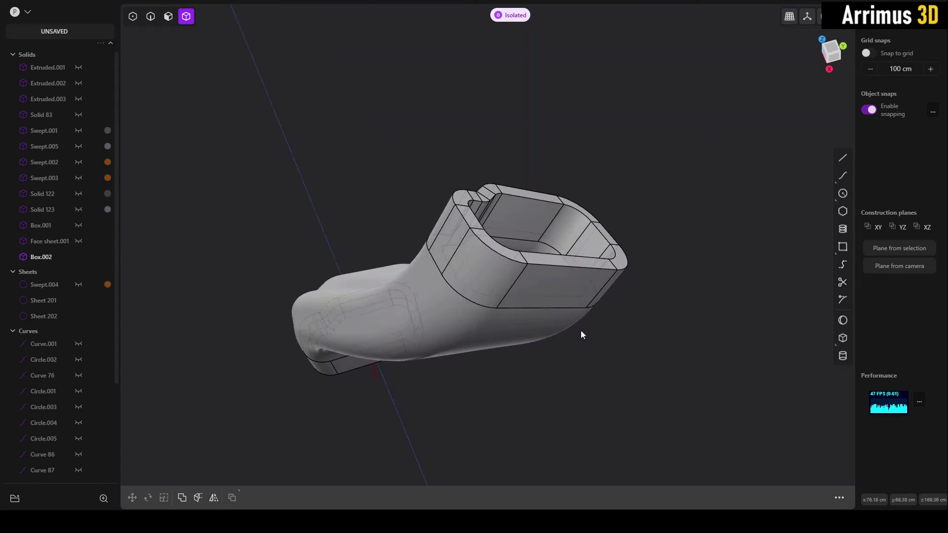
pyautogui.scroll(1, 580, 330)
pyautogui.press('/')
pyautogui.click(543, 223)
pyautogui.press('Delete')
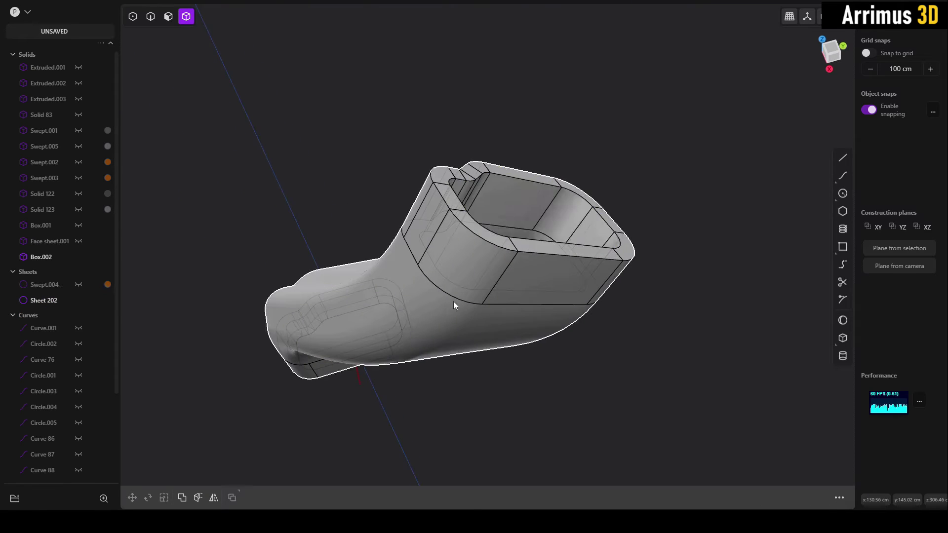
pyautogui.moveTo(453, 301); pyautogui.dragTo(565, 155, button='middle')
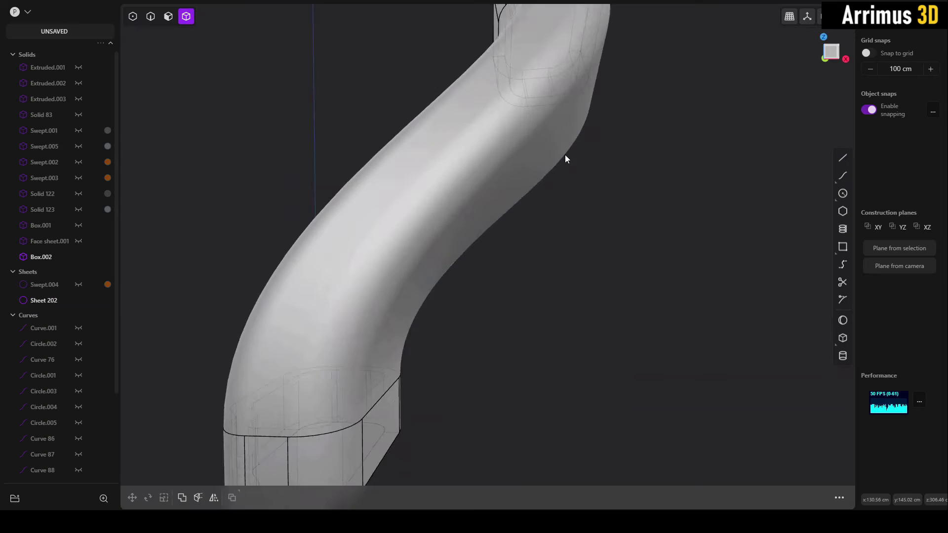
pyautogui.scroll(-2, 565, 155)
pyautogui.moveTo(405, 326); pyautogui.dragTo(392, 342, button='middle')
pyautogui.click(380, 358)
pyautogui.press('Delete')
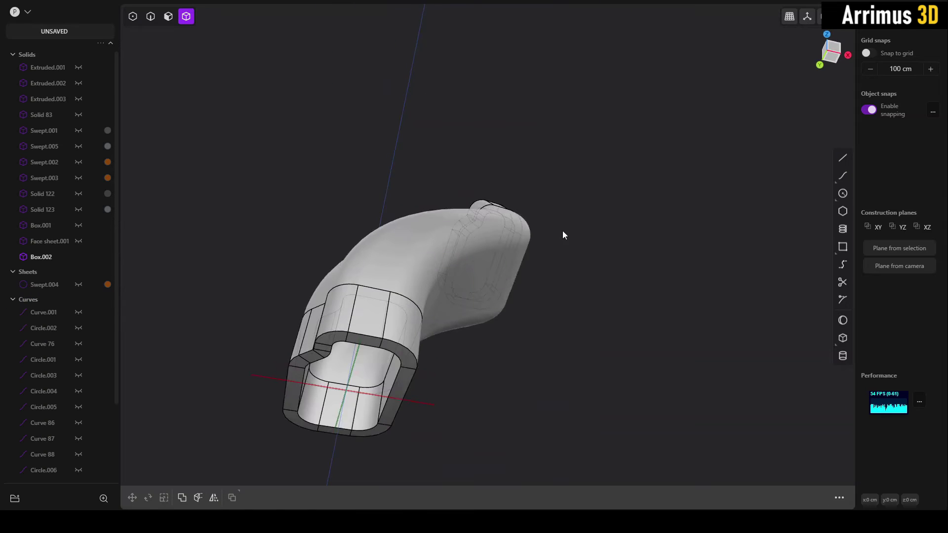
# Duplicate all connected inner wall faces of the hollow body in place as a separate sheet
pyautogui.moveTo(564, 234); pyautogui.dragTo(549, 216, button='middle')
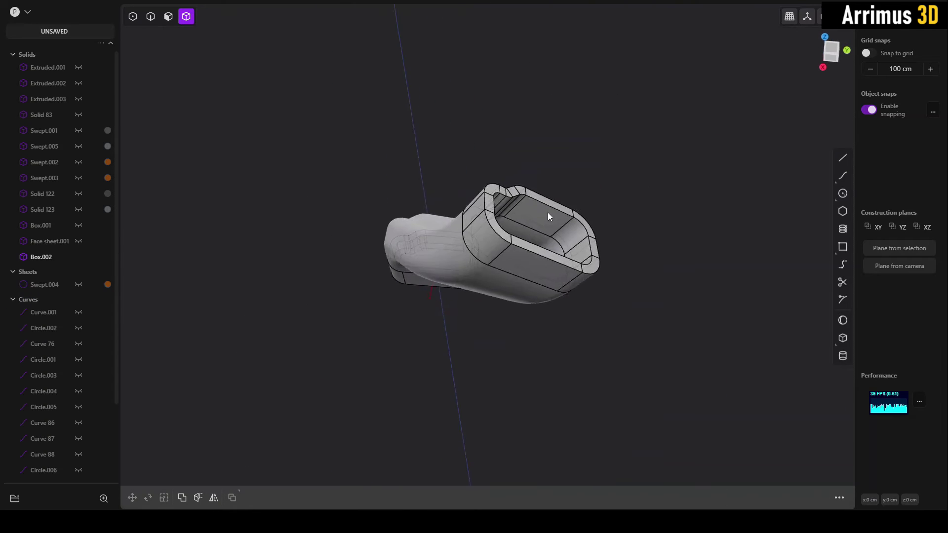
pyautogui.scroll(3, 549, 216)
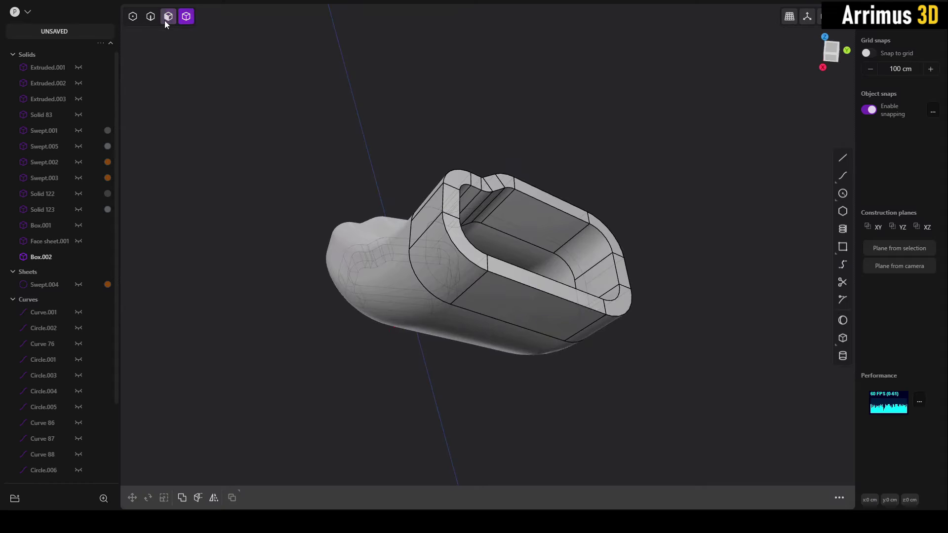
pyautogui.click(165, 20)
pyautogui.scroll(1, 521, 229)
pyautogui.doubleClick(521, 227)
pyautogui.press('o')
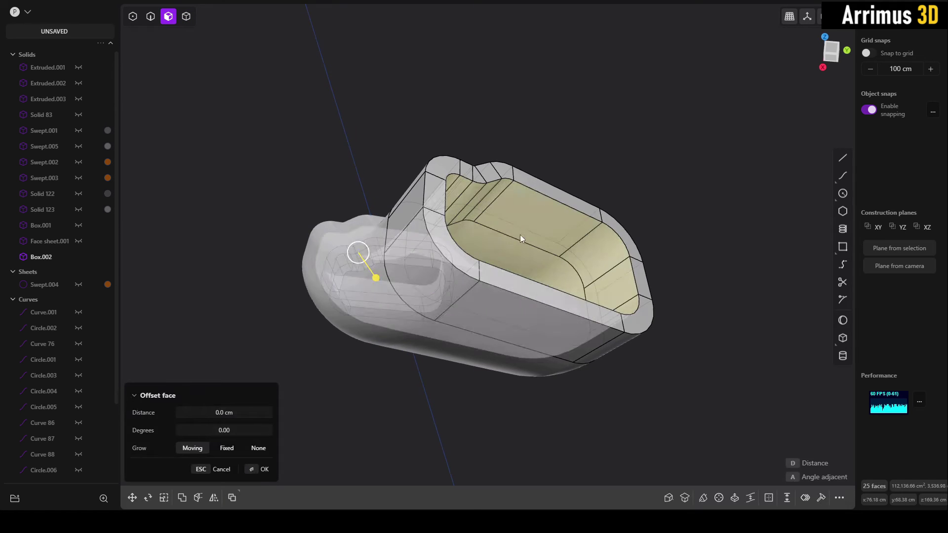
pyautogui.moveTo(520, 235); pyautogui.dragTo(629, 159, button='middle')
pyautogui.press('p')
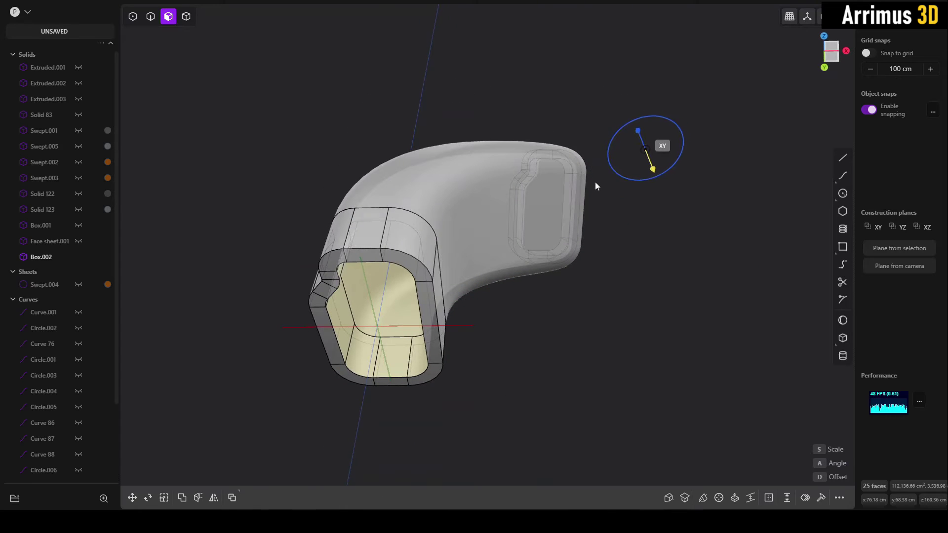
pyautogui.press('Escape')
pyautogui.moveTo(603, 191); pyautogui.dragTo(590, 184, button='middle')
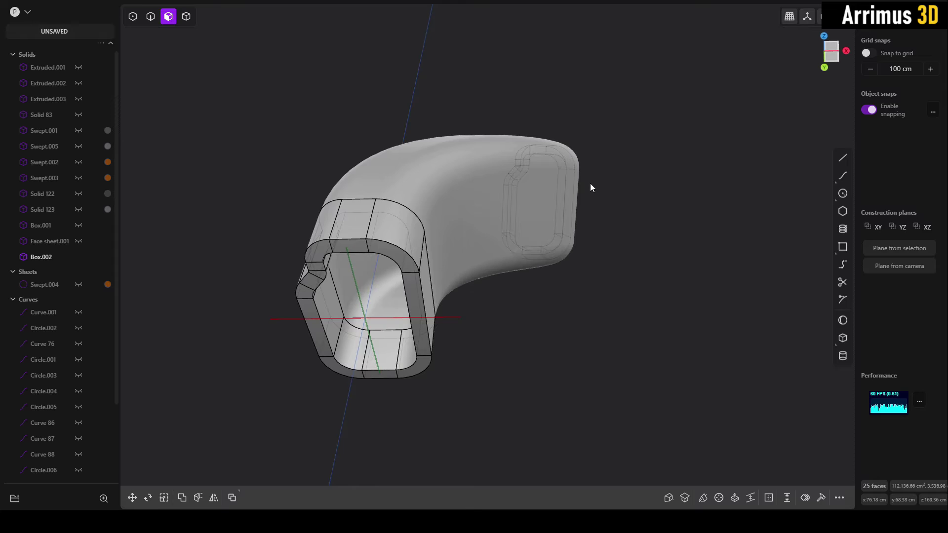
pyautogui.moveTo(567, 221); pyautogui.dragTo(565, 229, button='middle')
pyautogui.hotkey('shift', 'd')
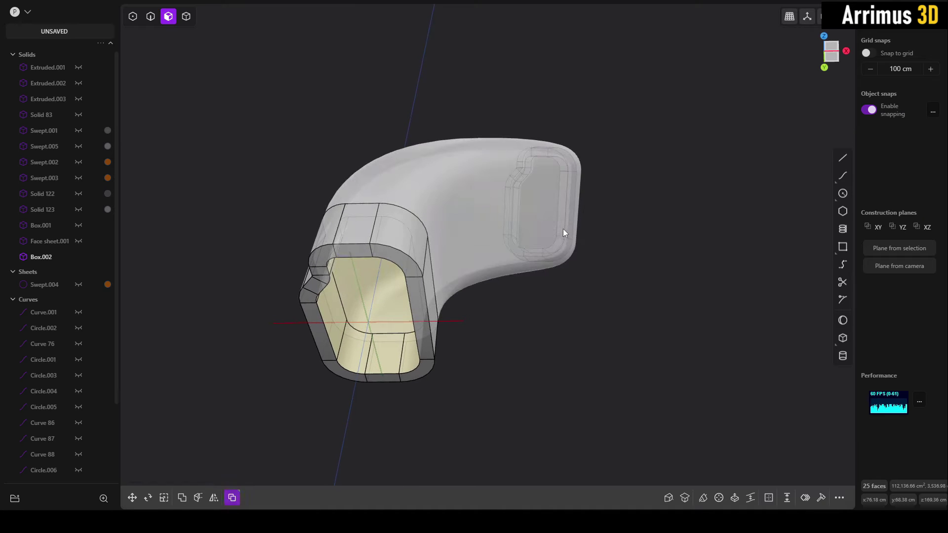
pyautogui.rightClick(543, 256)
# Isolate the duplicated inner wall sheet and patch its open ends to close it into a solid
pyautogui.press('/')
pyautogui.click(599, 277)
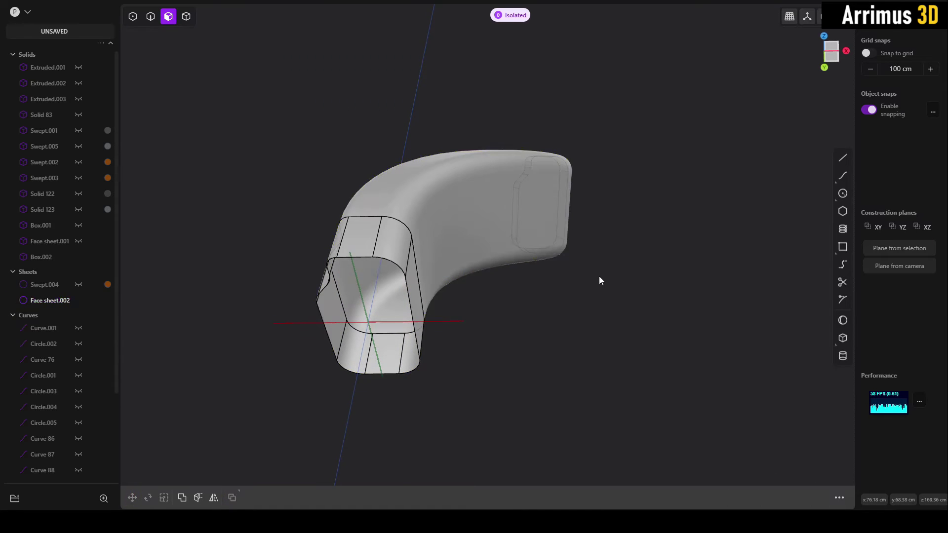
pyautogui.press('4')
pyautogui.click(531, 215)
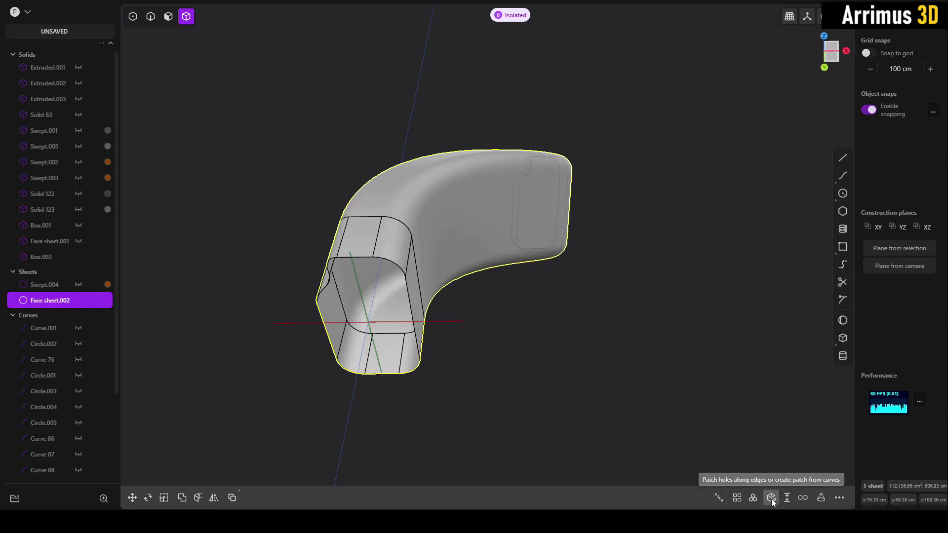
pyautogui.moveTo(546, 318); pyautogui.dragTo(415, 324, button='middle')
pyautogui.moveTo(520, 332); pyautogui.dragTo(467, 223, button='middle')
pyautogui.scroll(2, 494, 218)
pyautogui.scroll(2, 467, 223)
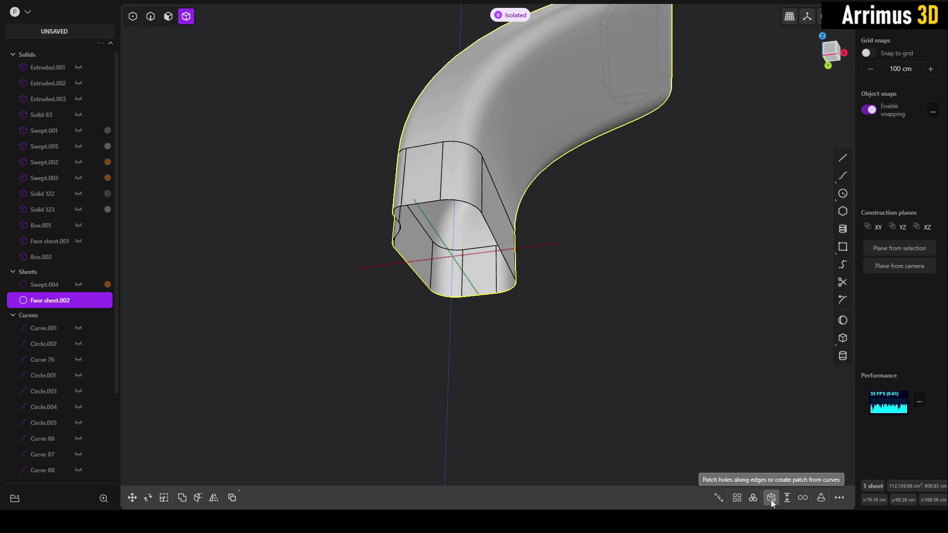
pyautogui.click(771, 497)
pyautogui.click(703, 322)
# End the isolation and offset the inner core's end face at the raised, tilted opening outward by about 5.5 cm
pyautogui.moveTo(703, 322); pyautogui.dragTo(637, 361, button='middle')
pyautogui.scroll(-2, 638, 361)
pyautogui.press('/')
pyautogui.moveTo(650, 324); pyautogui.dragTo(540, 207, button='middle')
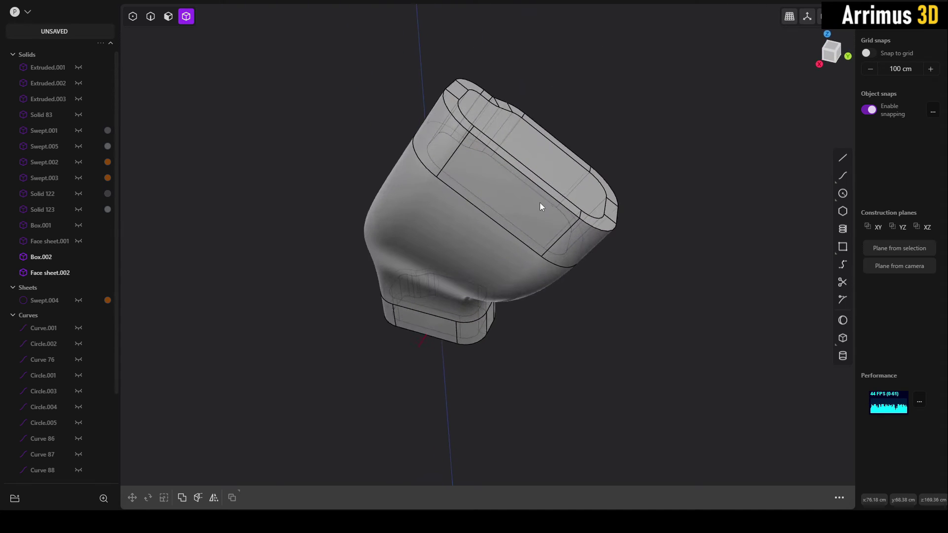
pyautogui.press('3')
pyautogui.click(538, 169)
pyautogui.press('o')
pyautogui.moveTo(538, 167); pyautogui.dragTo(544, 161)
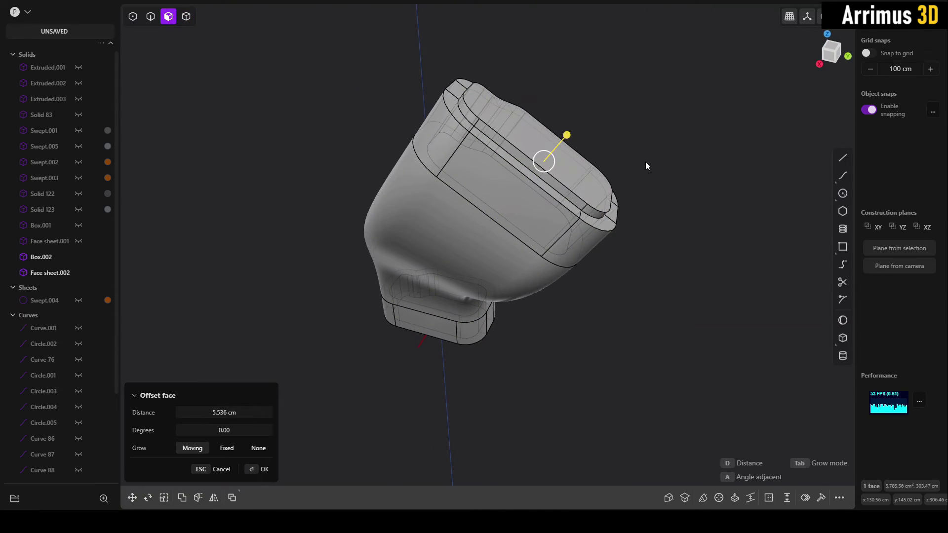
pyautogui.moveTo(532, 242); pyautogui.dragTo(625, 226, button='middle')
pyautogui.press('Return')
# Offset the inner core's end face at the lower opening outward by about 6.5 cm
pyautogui.press('4')
pyautogui.click(504, 228)
pyautogui.moveTo(504, 228); pyautogui.dragTo(432, 297, button='middle')
pyautogui.press('3')
pyautogui.click(439, 311)
pyautogui.press('o')
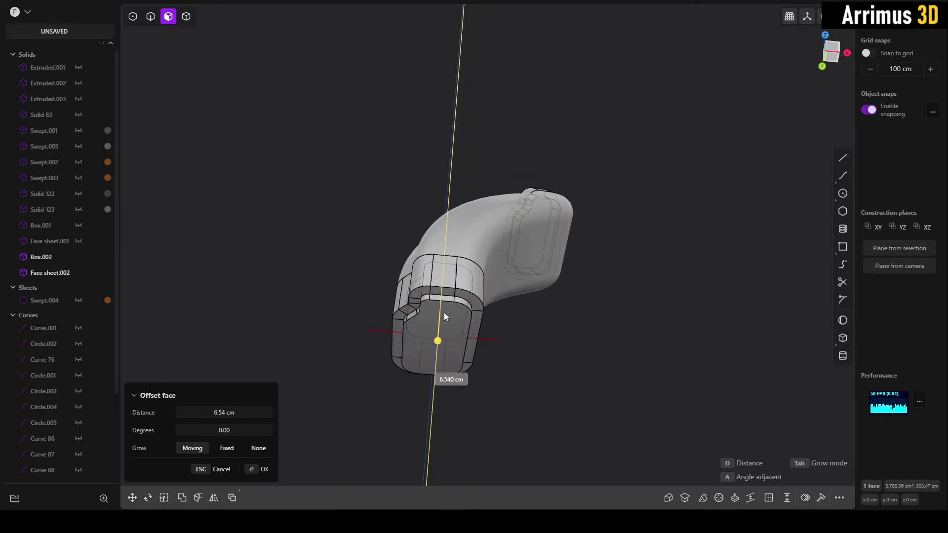
pyautogui.press('Return')
# Set the outer shell's material colour to orange, RGB 255, 162, 0
pyautogui.moveTo(546, 296); pyautogui.dragTo(579, 275, button='middle')
pyautogui.press('4')
pyautogui.click(533, 274)
pyautogui.press('m')
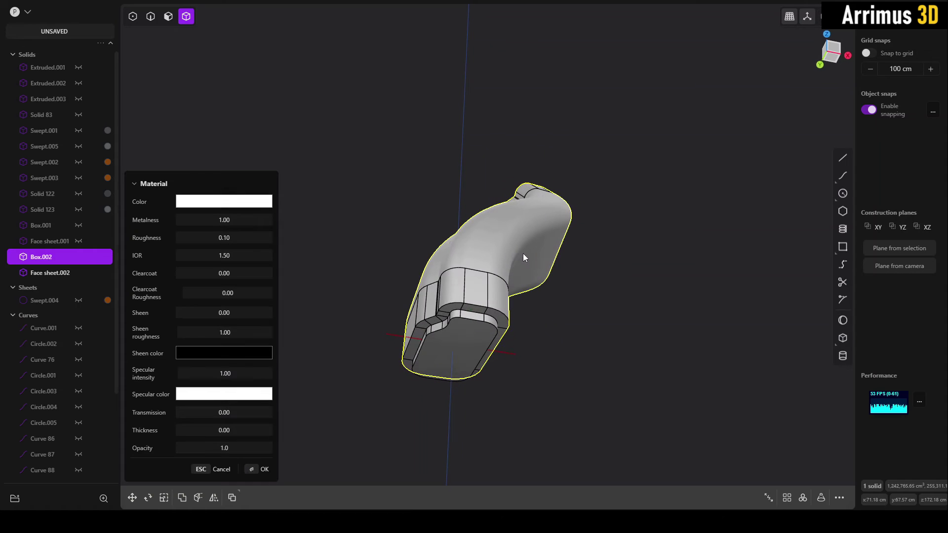
pyautogui.click(220, 202)
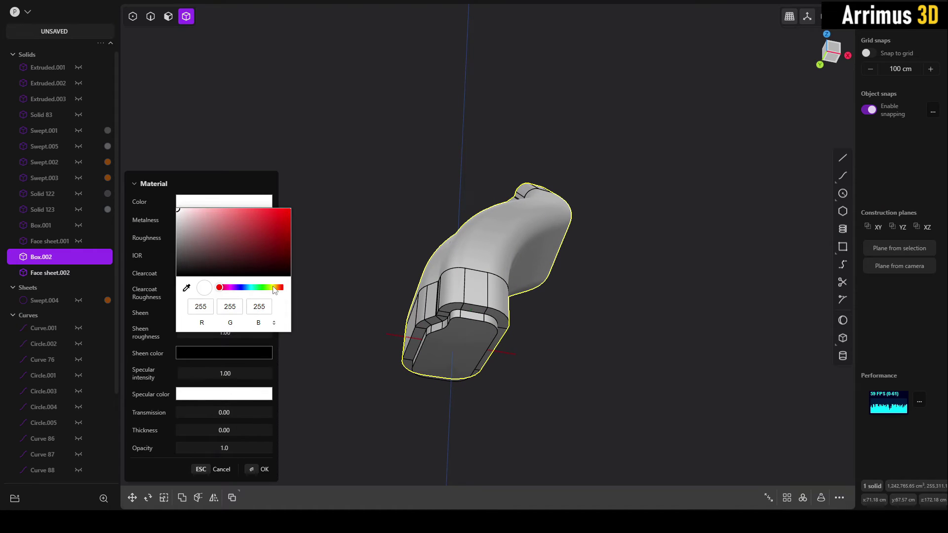
pyautogui.moveTo(277, 287); pyautogui.dragTo(278, 288)
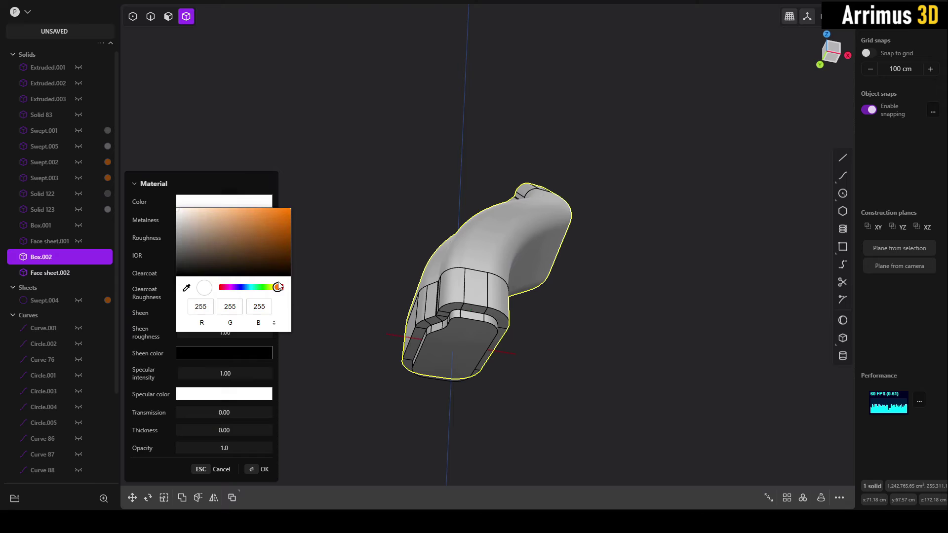
pyautogui.click(278, 289)
pyautogui.moveTo(279, 243); pyautogui.dragTo(299, 201)
pyautogui.moveTo(277, 289); pyautogui.dragTo(276, 289)
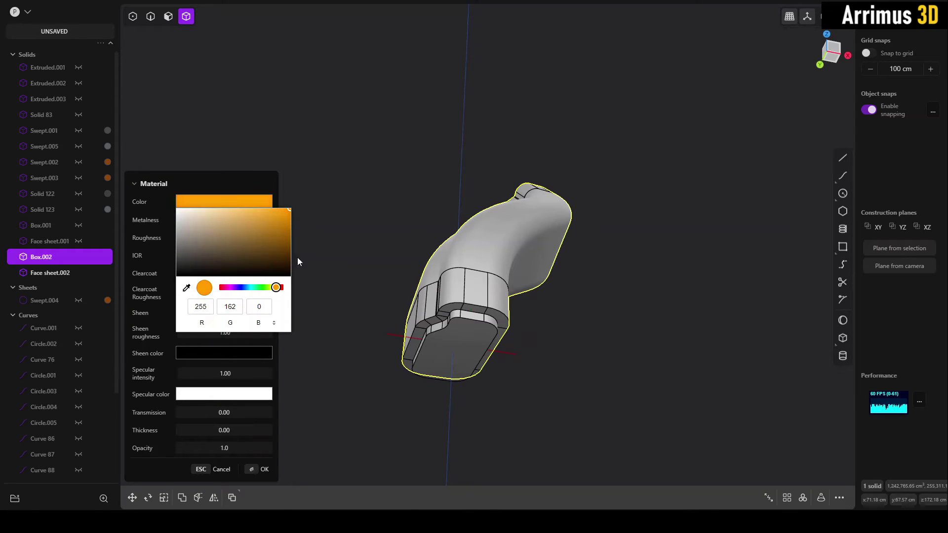
pyautogui.press('Return')
# Set the inner core's material colour to dark grey
pyautogui.click(333, 211)
pyautogui.click(448, 327)
pyautogui.press('m')
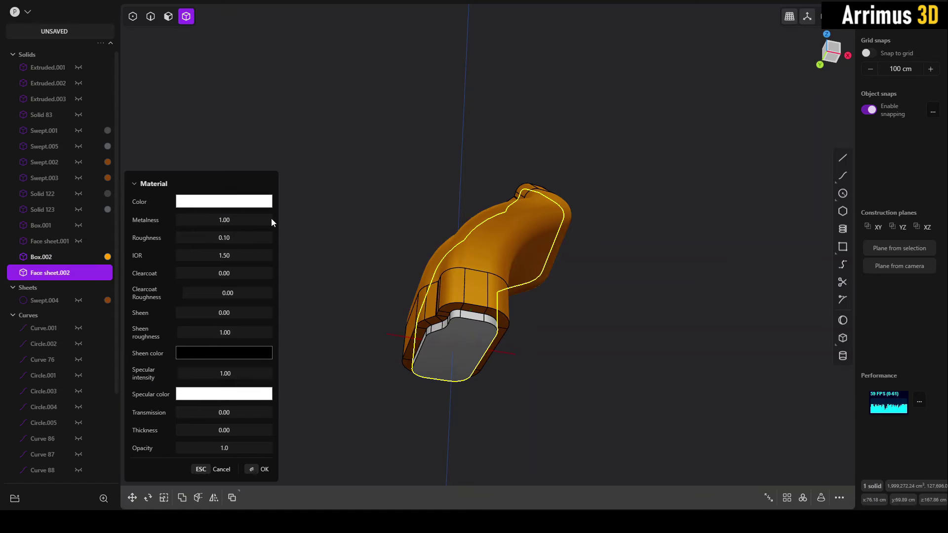
pyautogui.click(205, 207)
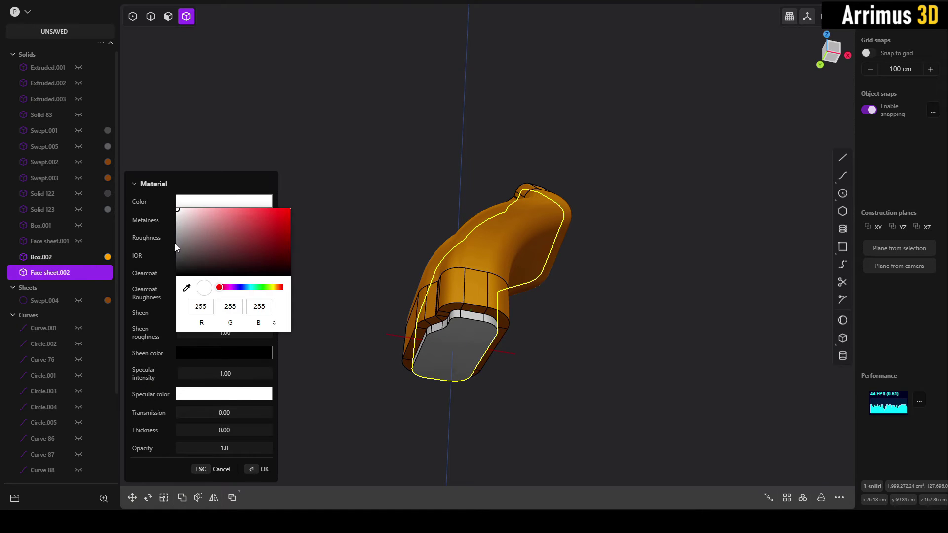
pyautogui.click(182, 235)
pyautogui.press('Return')
# Move the dark inner core out beside the orange shell and inspect the two bodies separately
pyautogui.click(454, 330)
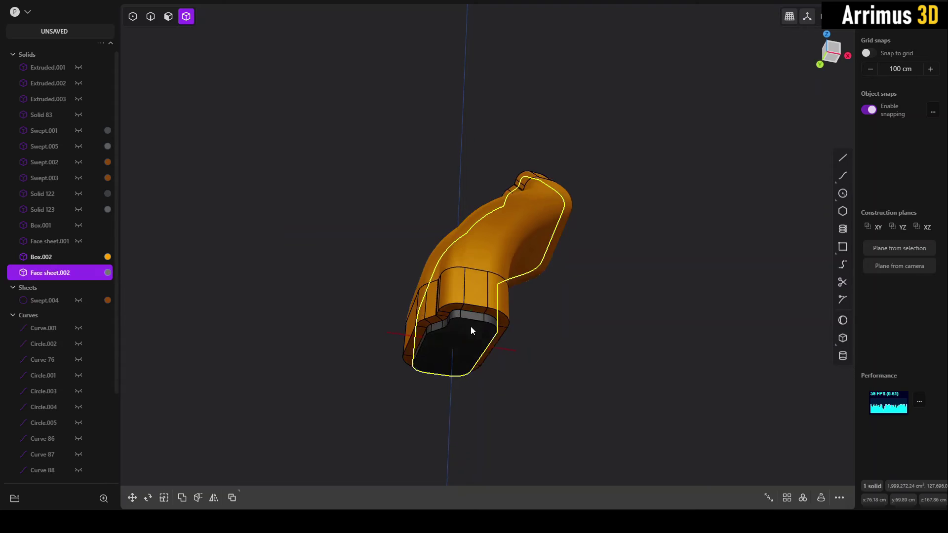
pyautogui.moveTo(470, 330); pyautogui.dragTo(383, 275, button='middle')
pyautogui.press('g')
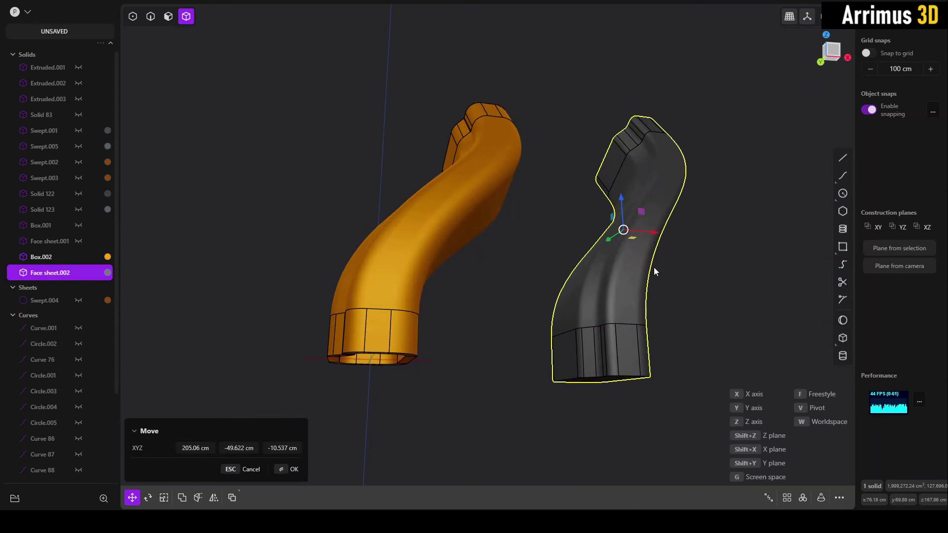
pyautogui.click(654, 268)
pyautogui.moveTo(629, 252); pyautogui.dragTo(513, 243, button='middle')
pyautogui.moveTo(467, 155); pyautogui.dragTo(534, 256, button='middle')
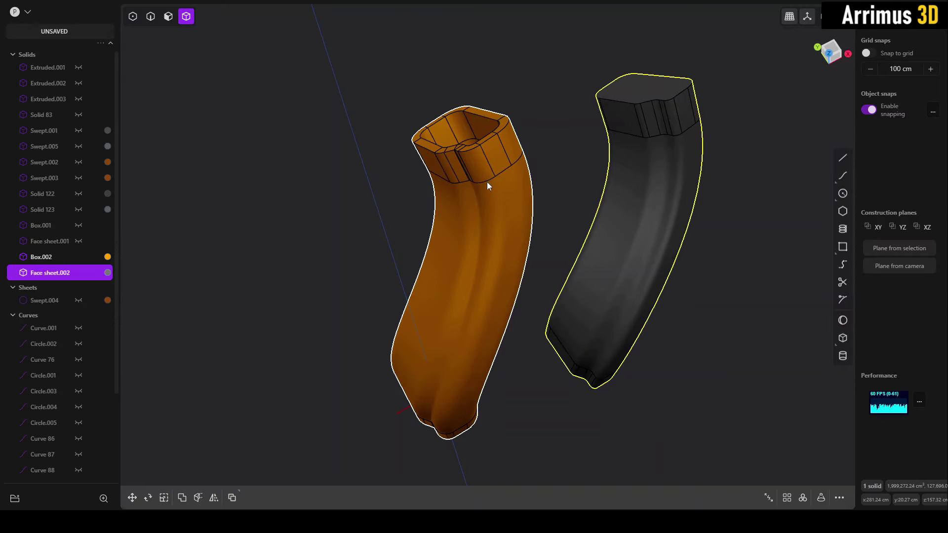
pyautogui.moveTo(504, 200)
pyautogui.mouseDown(button='middle')
pyautogui.moveTo(514, 217)
pyautogui.moveTo(521, 197)
pyautogui.moveTo(505, 209)
pyautogui.moveTo(515, 203)
pyautogui.mouseUp(button='middle')
pyautogui.click(576, 210)
# Draw a two-segment bent line about 247 cm long in a camera-aligned plane, running past the raised opening and the shell's concave edge
pyautogui.moveTo(577, 210); pyautogui.dragTo(535, 200, button='middle')
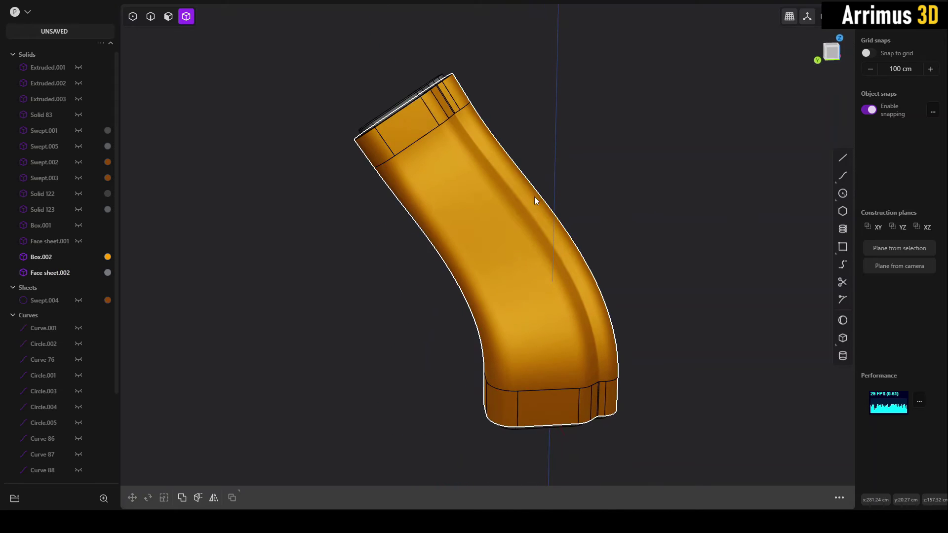
pyautogui.moveTo(487, 234); pyautogui.dragTo(498, 250, button='middle')
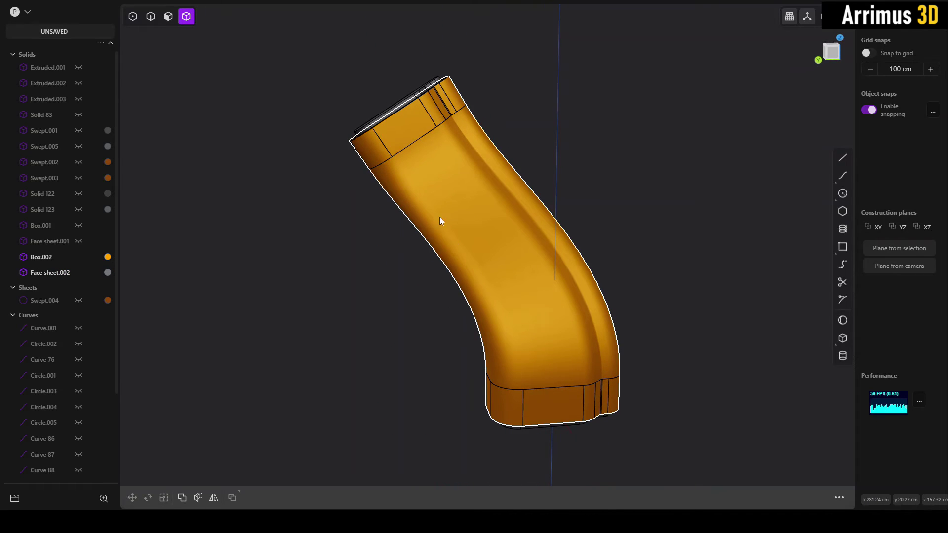
pyautogui.moveTo(410, 167); pyautogui.dragTo(593, 156, button='middle')
pyautogui.scroll(2, 437, 220)
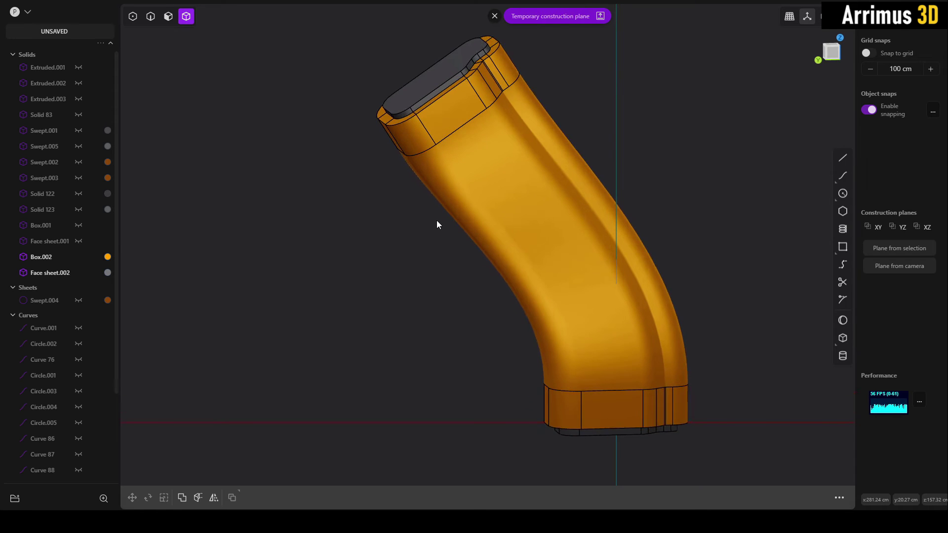
pyautogui.scroll(1, 460, 253)
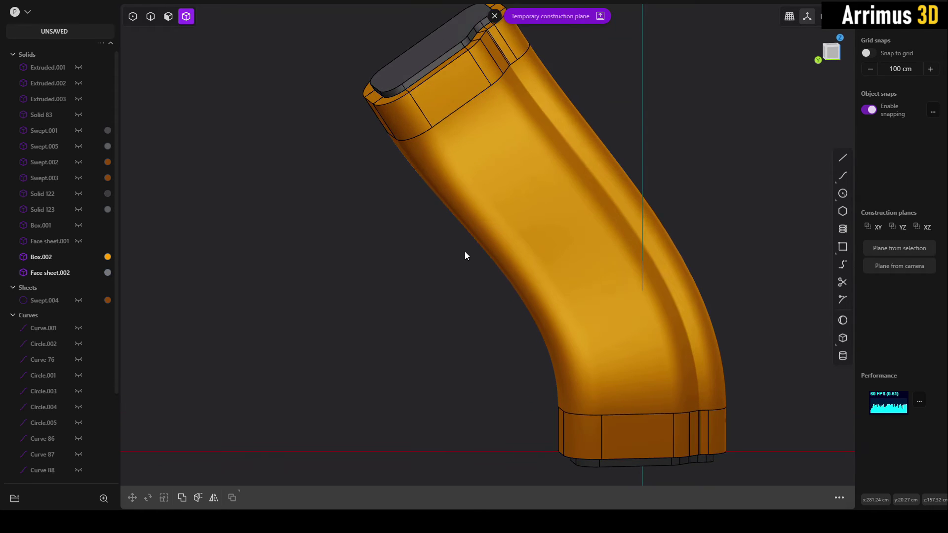
pyautogui.press('l')
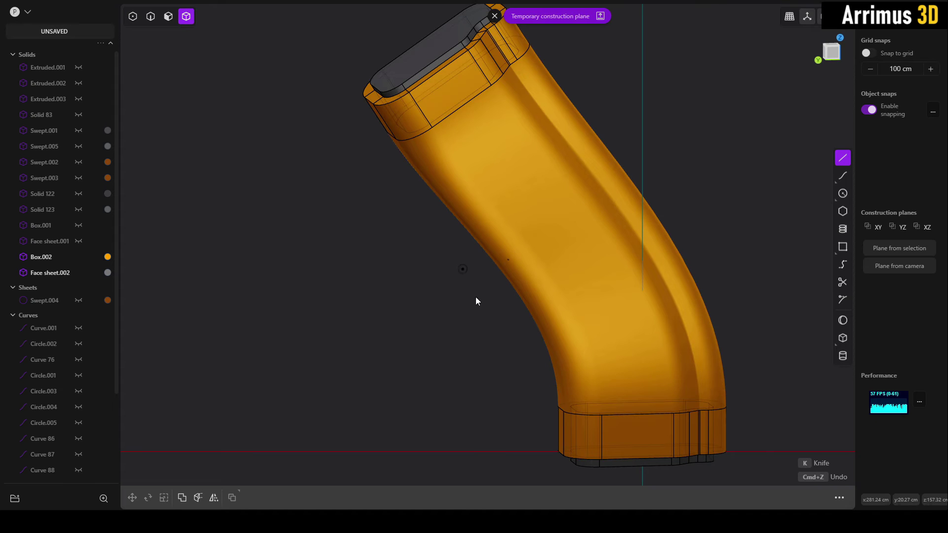
pyautogui.click(484, 308)
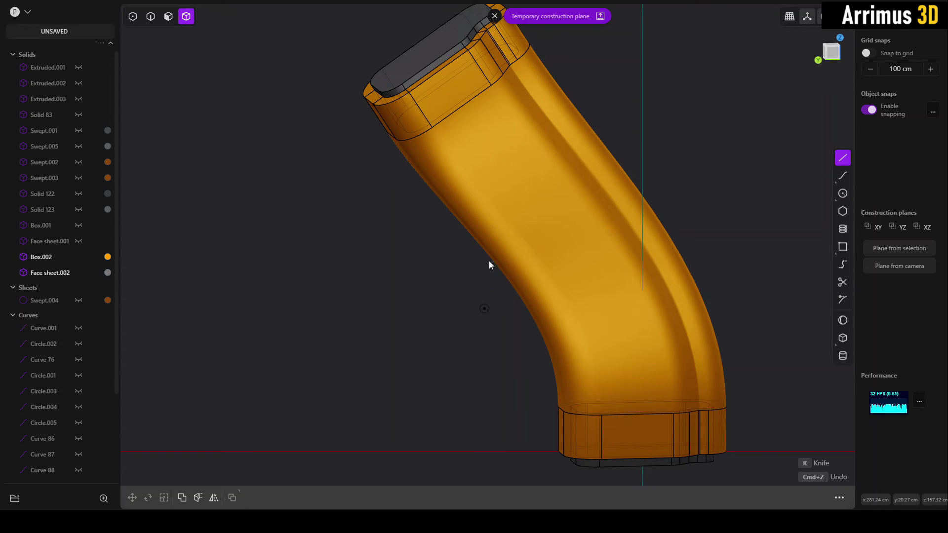
pyautogui.click(497, 180)
pyautogui.click(392, 34)
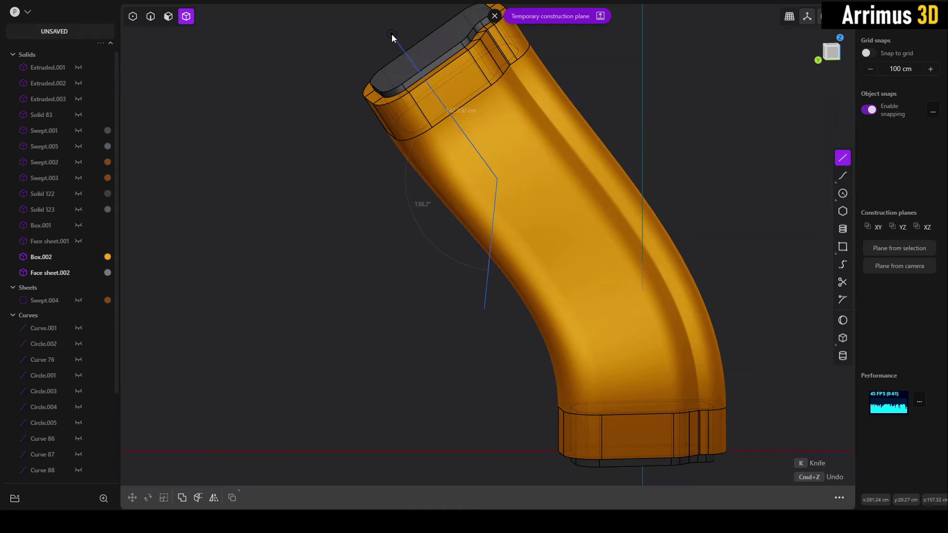
pyautogui.rightClick(550, 110)
# Fillet the corner of the bent line into a smooth round bend
pyautogui.keyDown('shift'); pyautogui.moveTo(533, 80); pyautogui.dragTo(522, 150, button='middle'); pyautogui.keyUp('shift')
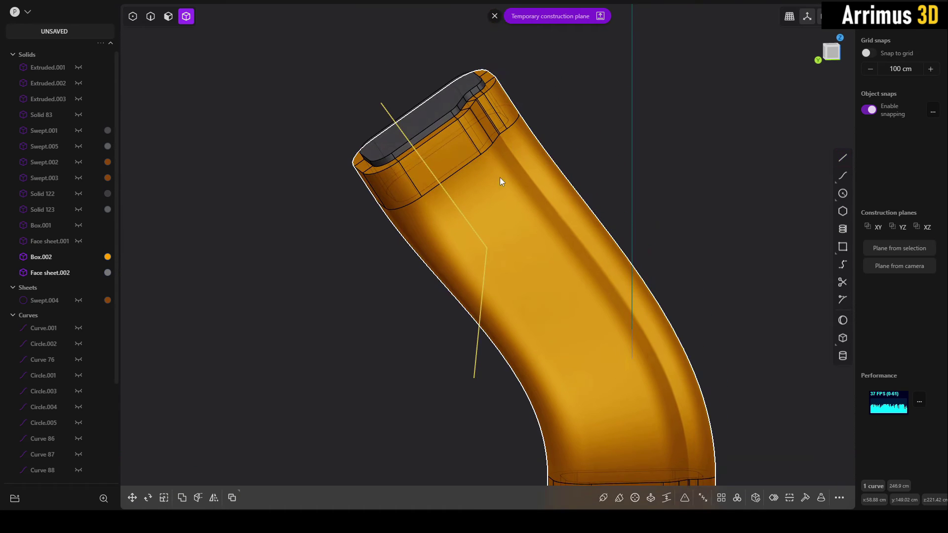
pyautogui.press('f')
pyautogui.moveTo(477, 173); pyautogui.dragTo(531, 135)
pyautogui.press('Return')
pyautogui.click(638, 145)
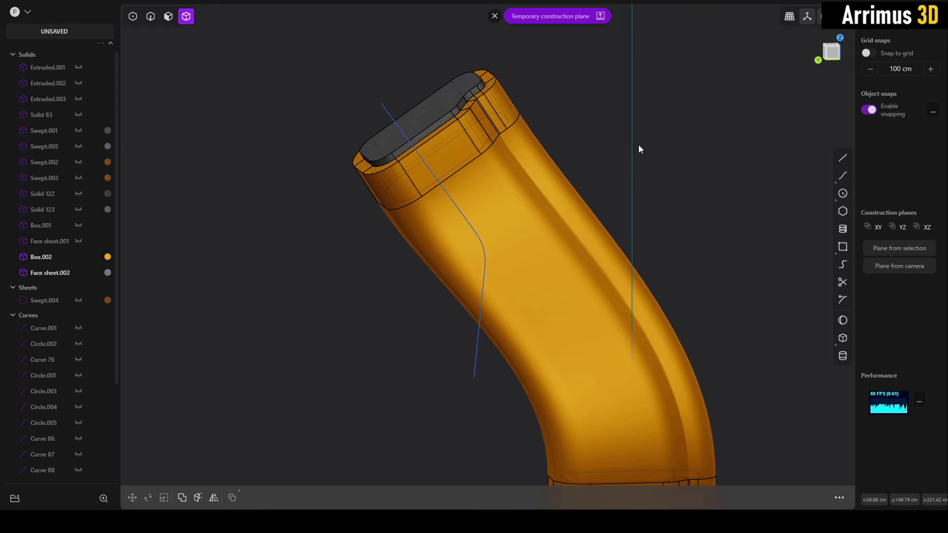
# Offset the rounded bent curve by about 9 cm towards the shell's concave edge with round gap fill
pyautogui.click(493, 200)
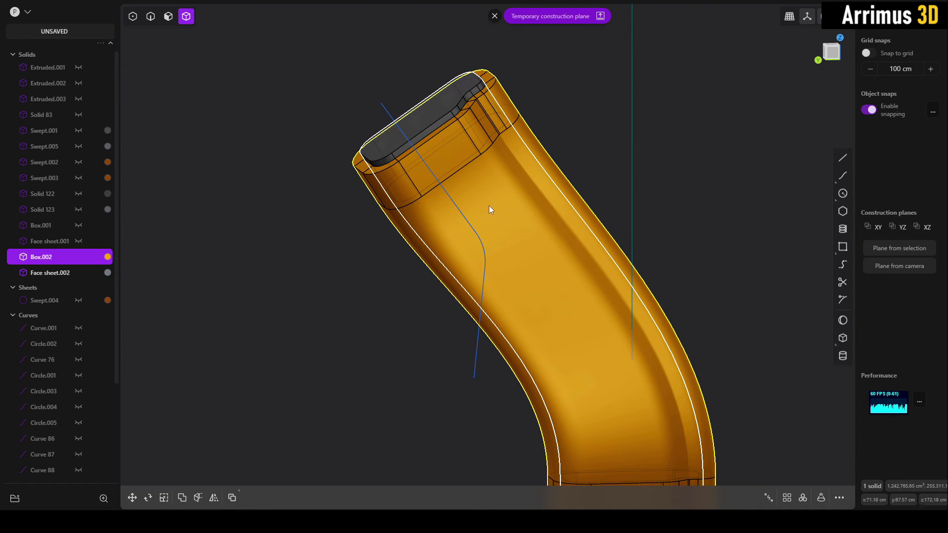
pyautogui.press('2')
pyautogui.click(467, 222)
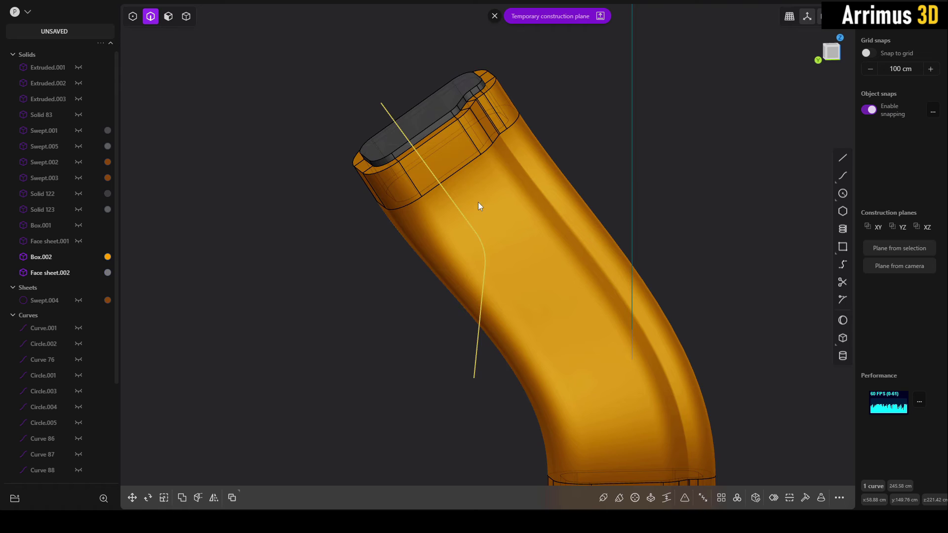
pyautogui.press('o')
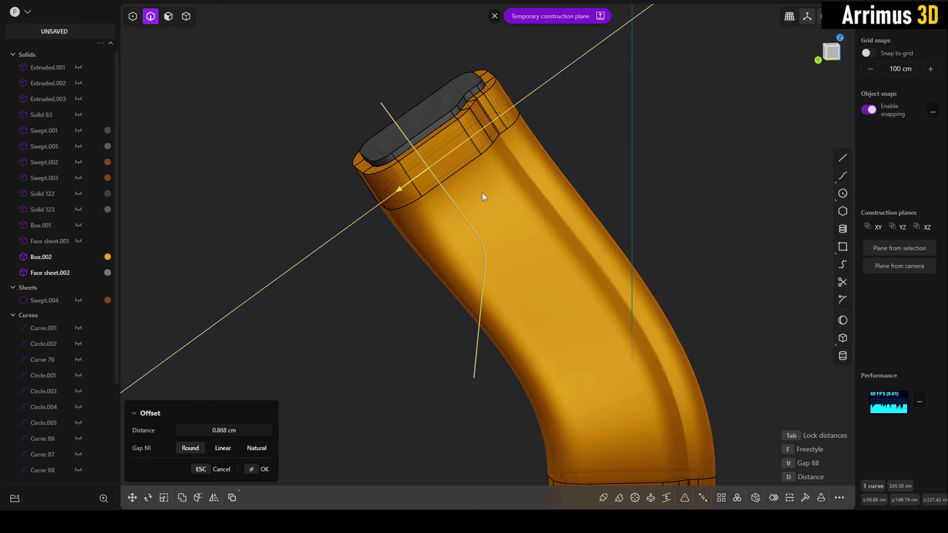
pyautogui.click(480, 197)
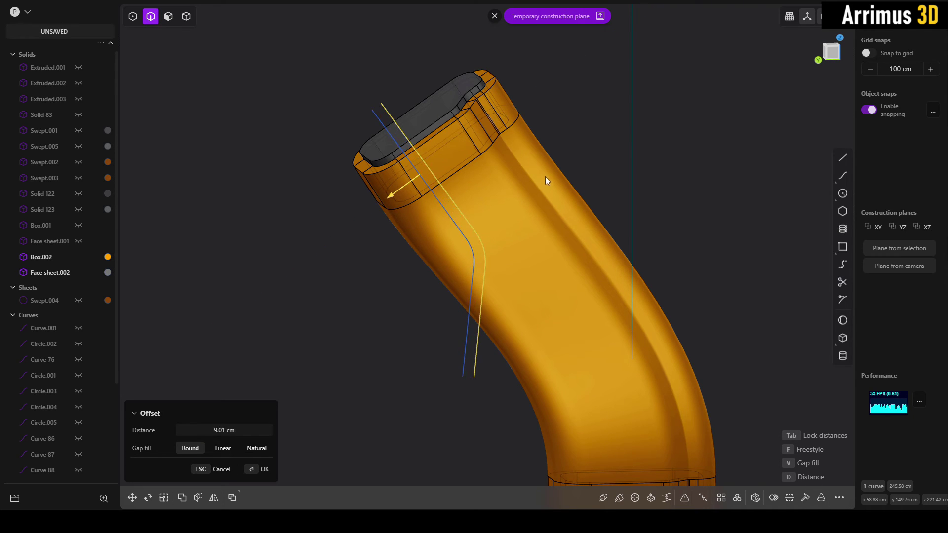
# Duplicate the two parallel curves and place the copy over the shell's lower bend
pyautogui.moveTo(485, 353); pyautogui.dragTo(436, 364)
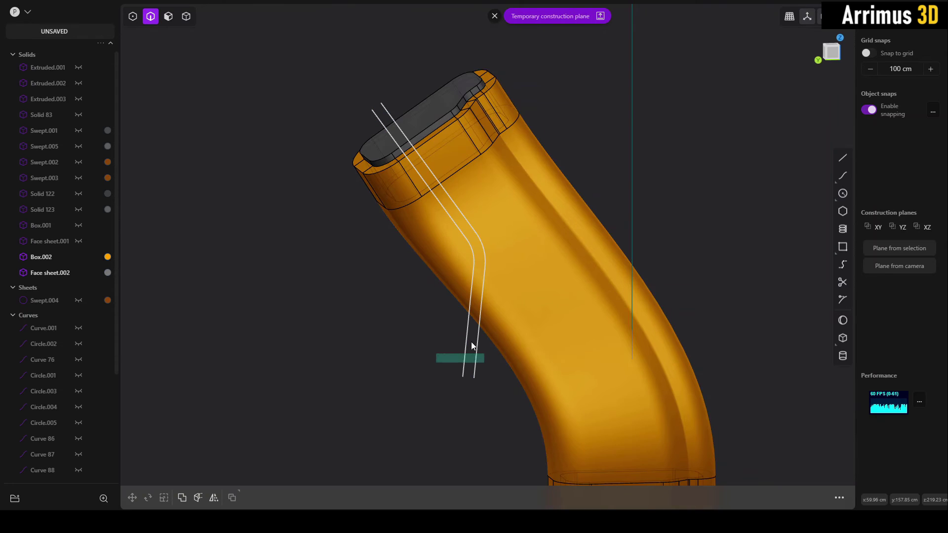
pyautogui.moveTo(456, 322); pyautogui.dragTo(367, 314, button='middle')
pyautogui.scroll(-2, 417, 270)
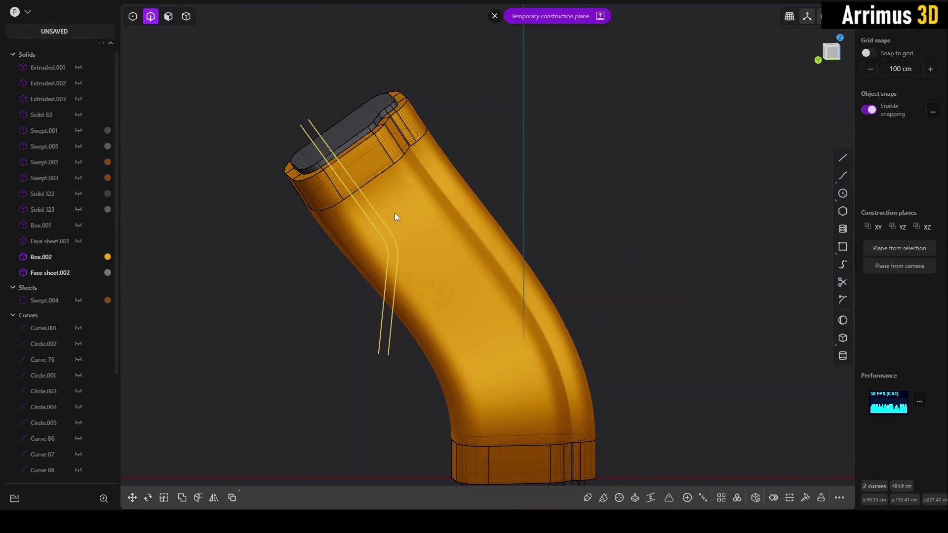
pyautogui.press('g')
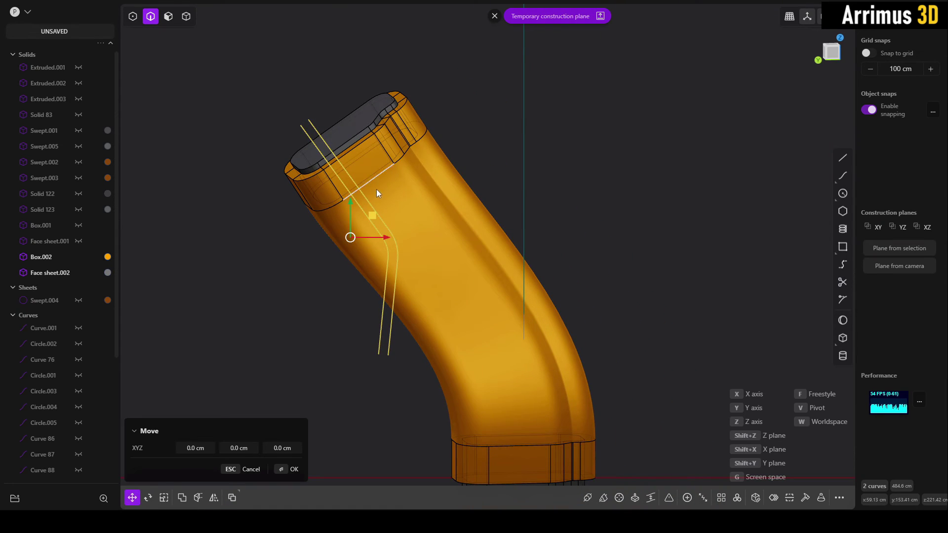
pyautogui.click(558, 324)
pyautogui.keyDown('shift'); pyautogui.moveTo(601, 307); pyautogui.dragTo(569, 215, button='middle'); pyautogui.keyUp('shift')
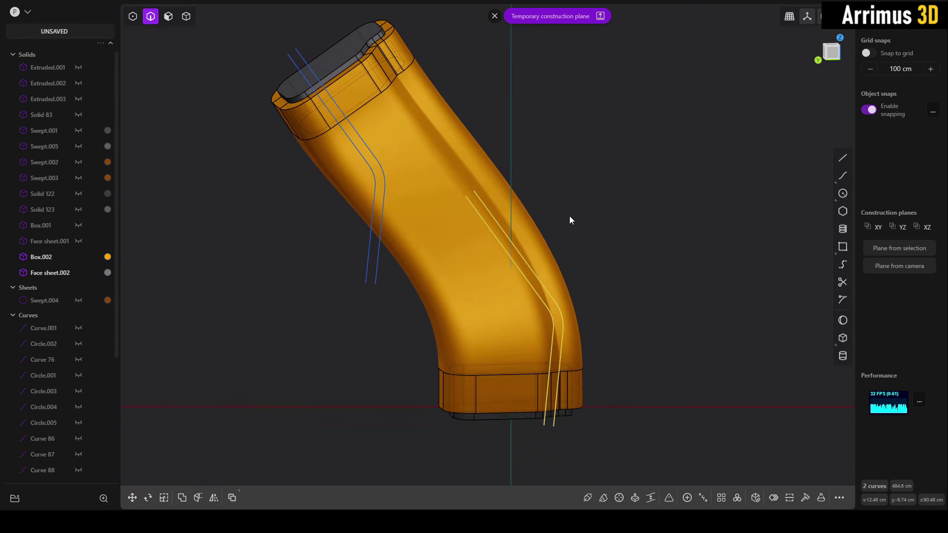
# Rotate and reposition the copied curve pair so it runs upright through the lower opening and slants out across the shell's convex edge
pyautogui.press('r')
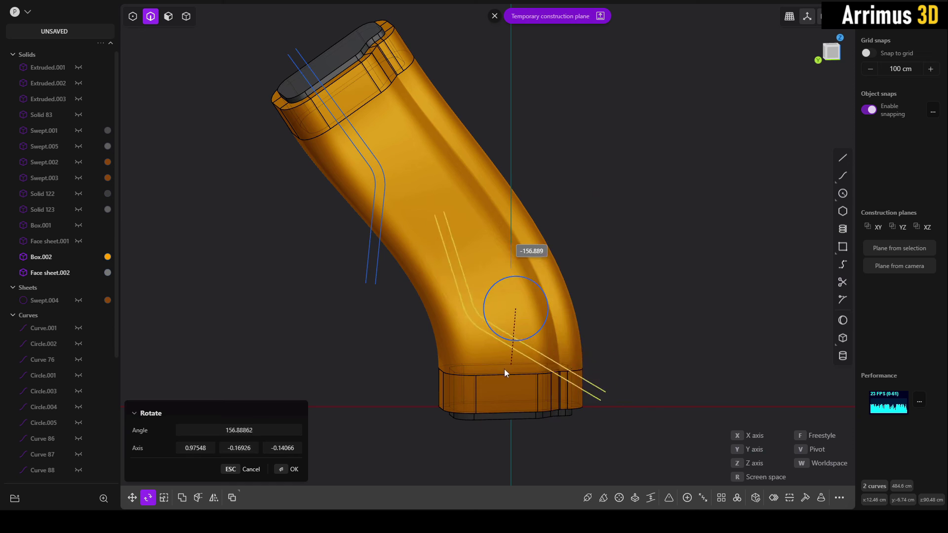
pyautogui.click(469, 333)
pyautogui.press('g')
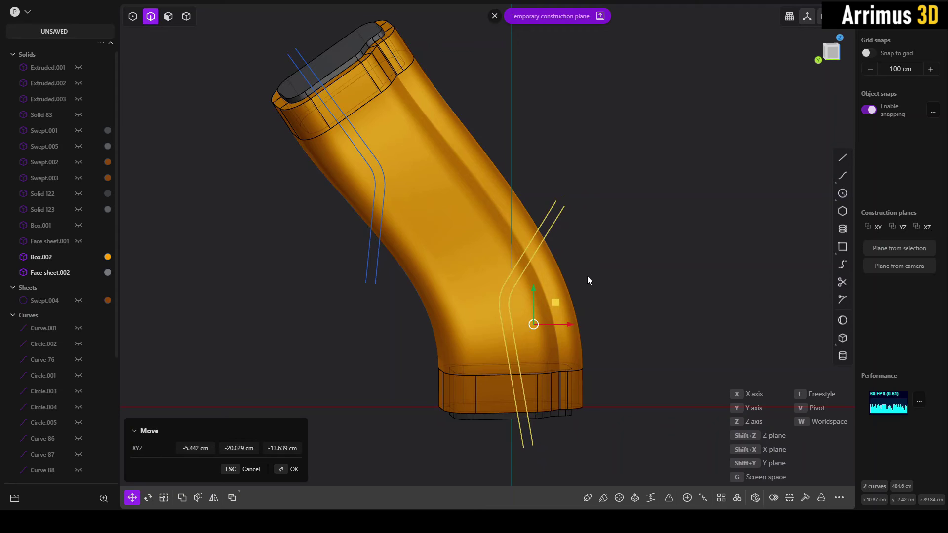
pyautogui.press('r')
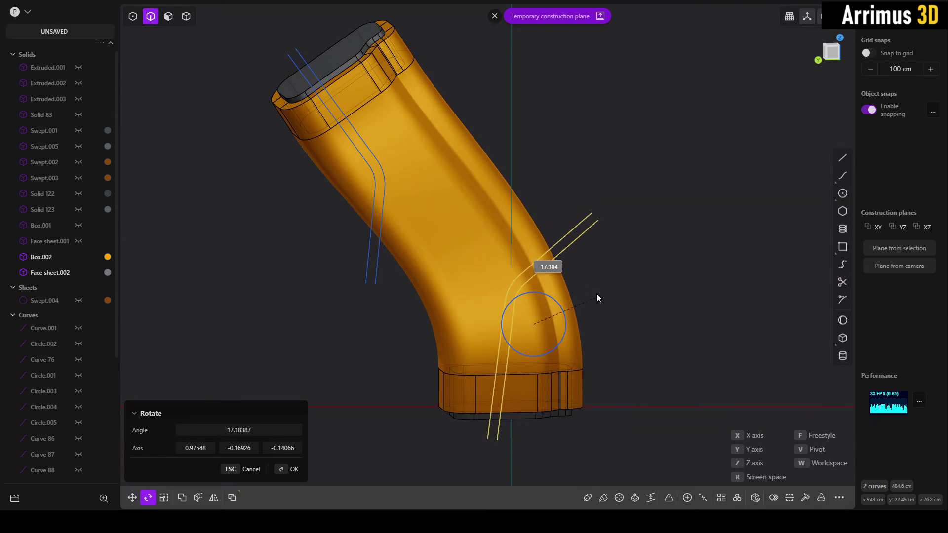
pyautogui.click(595, 289)
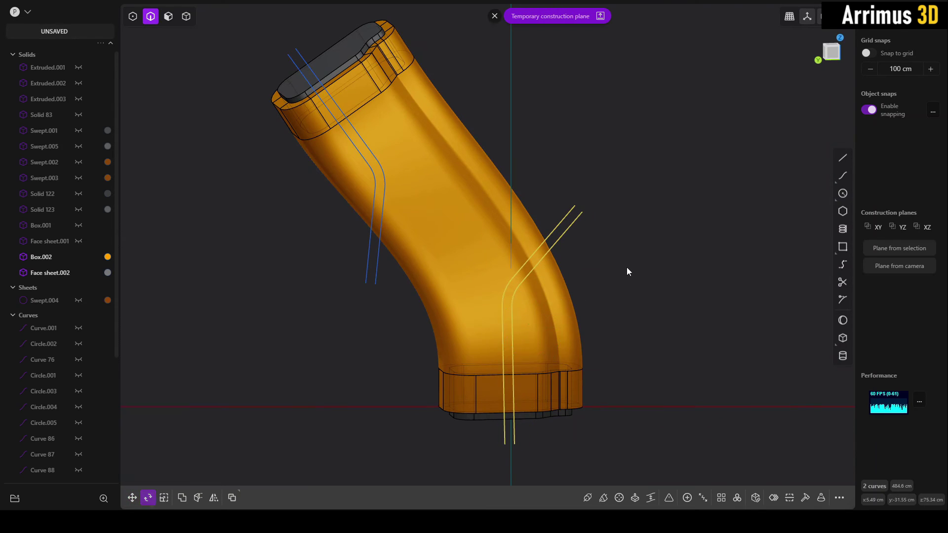
# Cut the orange shell with both pairs of parallel curves
pyautogui.press('4')
pyautogui.click(392, 241)
pyautogui.press('c')
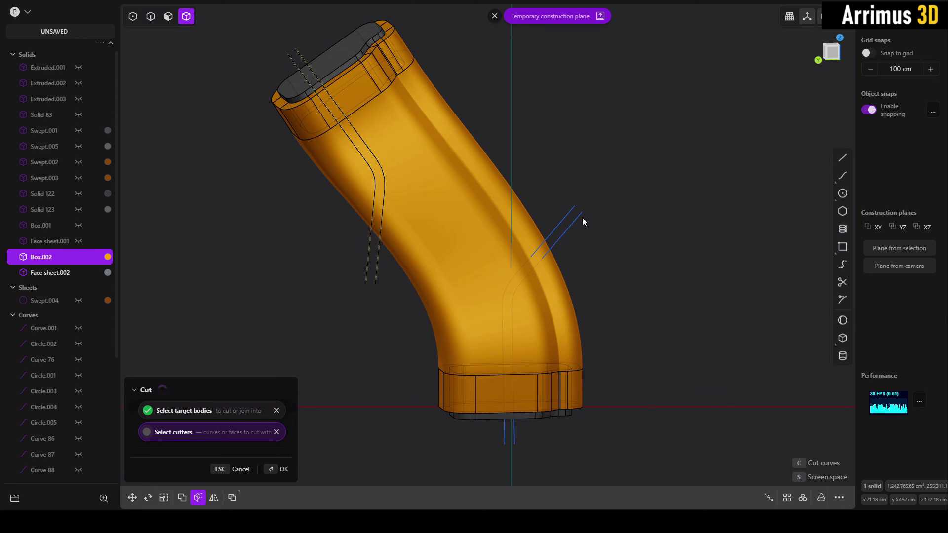
pyautogui.click(569, 236)
pyautogui.press('Return')
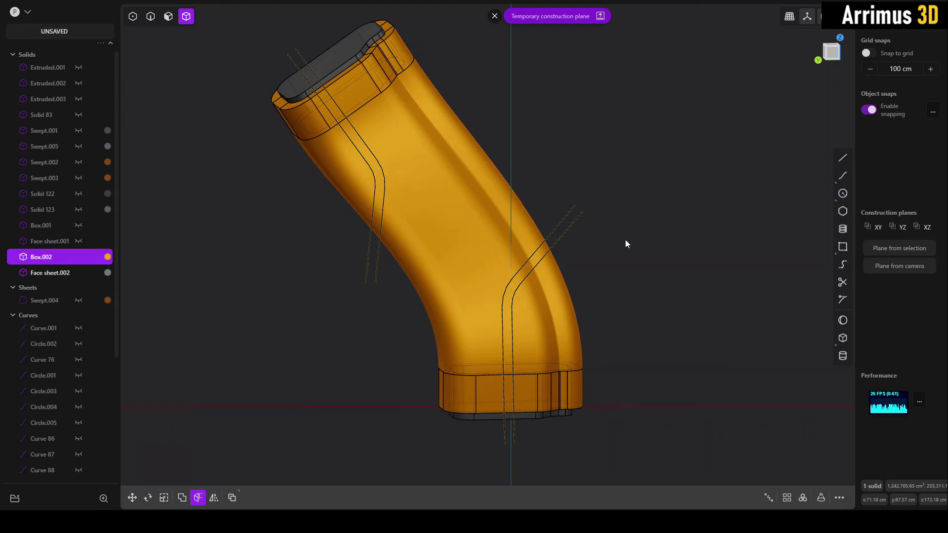
pyautogui.click(632, 229)
# Clear both pairs of parallel cutting curves from around the split orange shell
pyautogui.scroll(2, 582, 244)
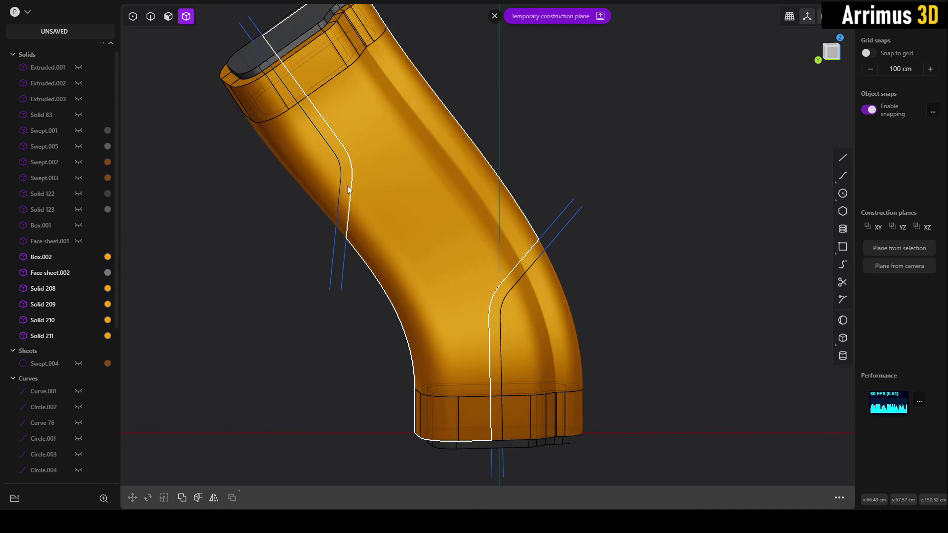
pyautogui.press('2')
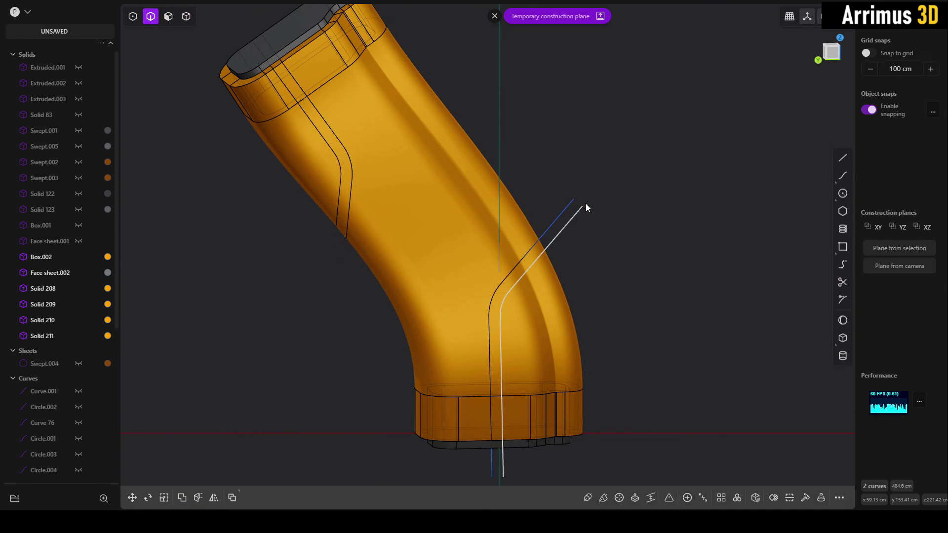
pyautogui.press('4')
# Give the two thin bent strips cut from the orange shell a new material with a black color
pyautogui.click(511, 276)
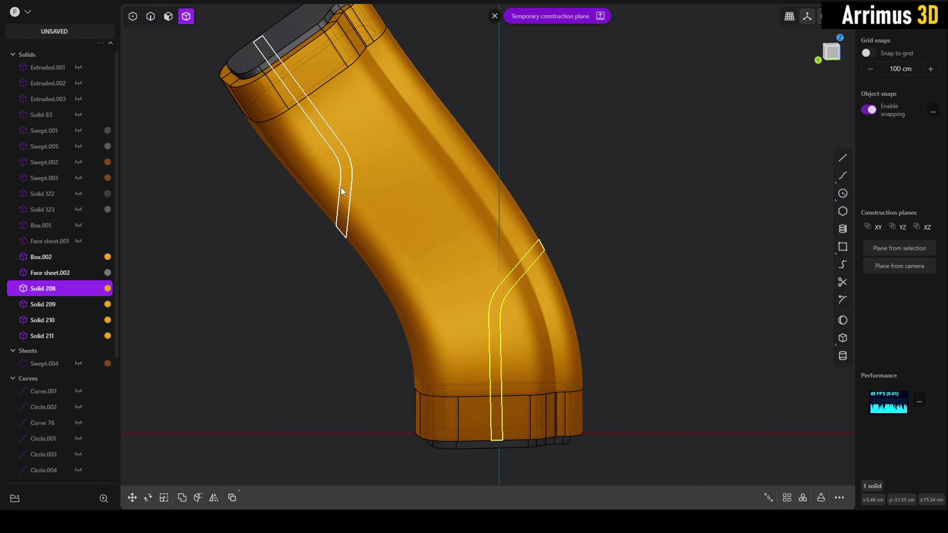
pyautogui.click(351, 187)
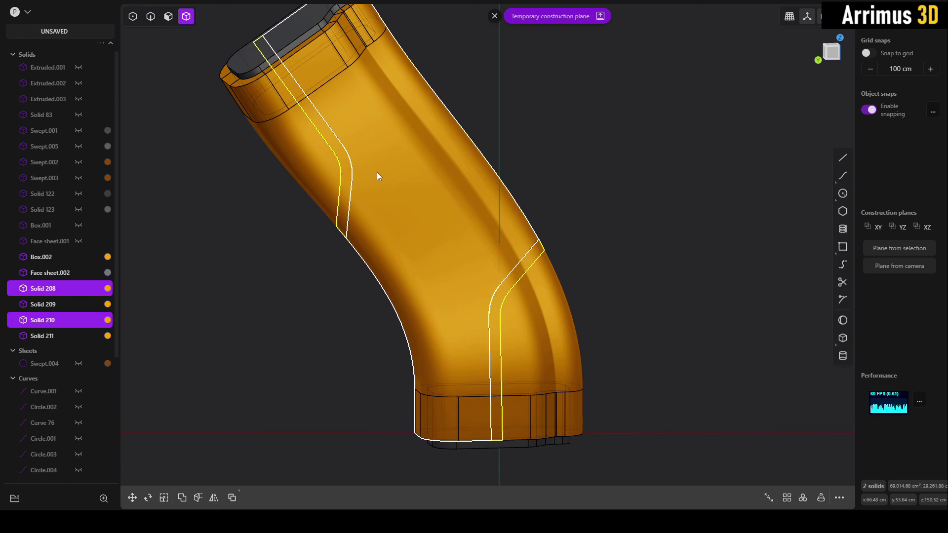
pyautogui.hotkey('shift', 'm')
pyautogui.press('m')
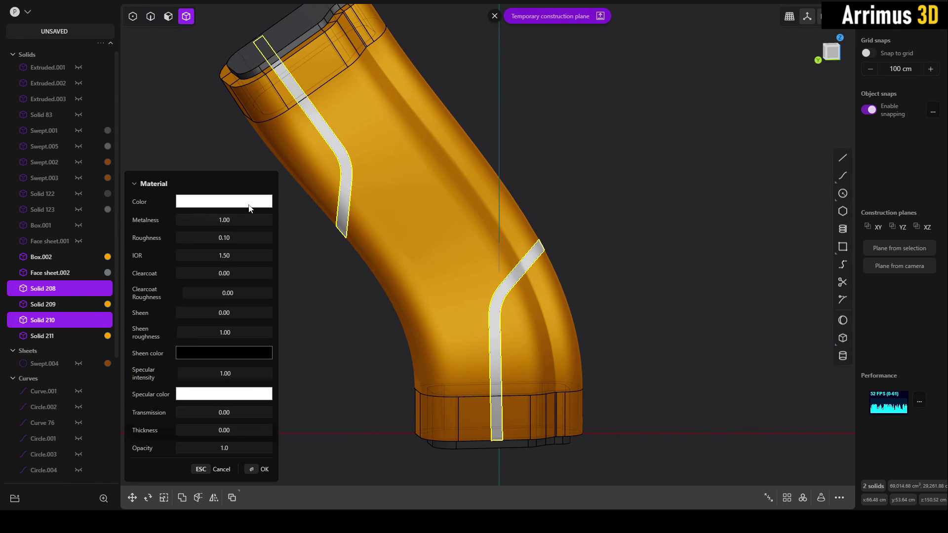
pyautogui.click(250, 202)
pyautogui.click(182, 263)
pyautogui.press('Return')
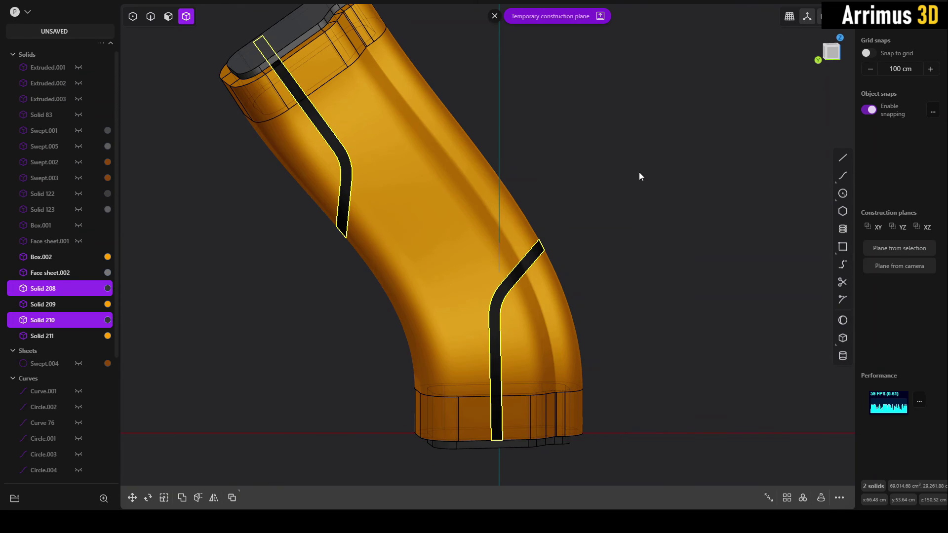
pyautogui.click(625, 171)
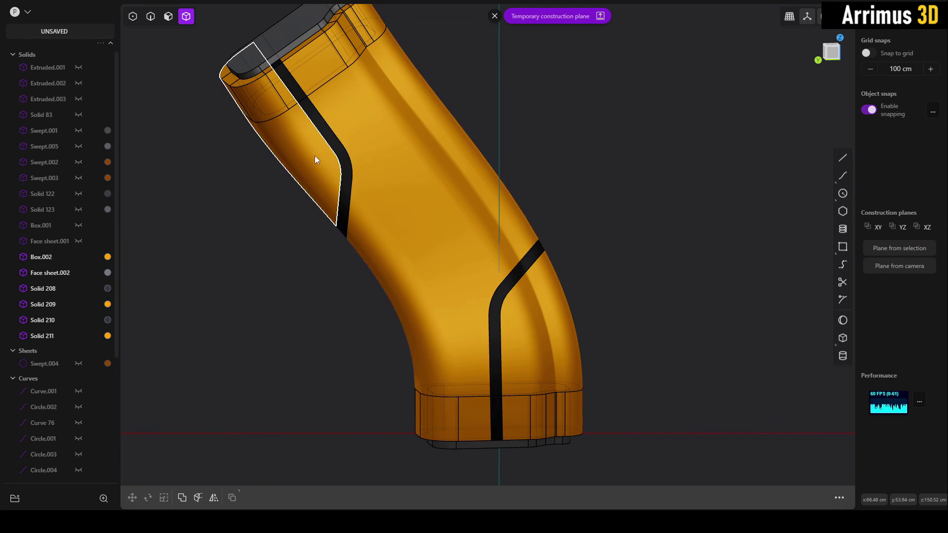
# Try deleting the two orange shell pieces on the outer sides of the black strips
pyautogui.click(298, 158)
pyautogui.press('Delete')
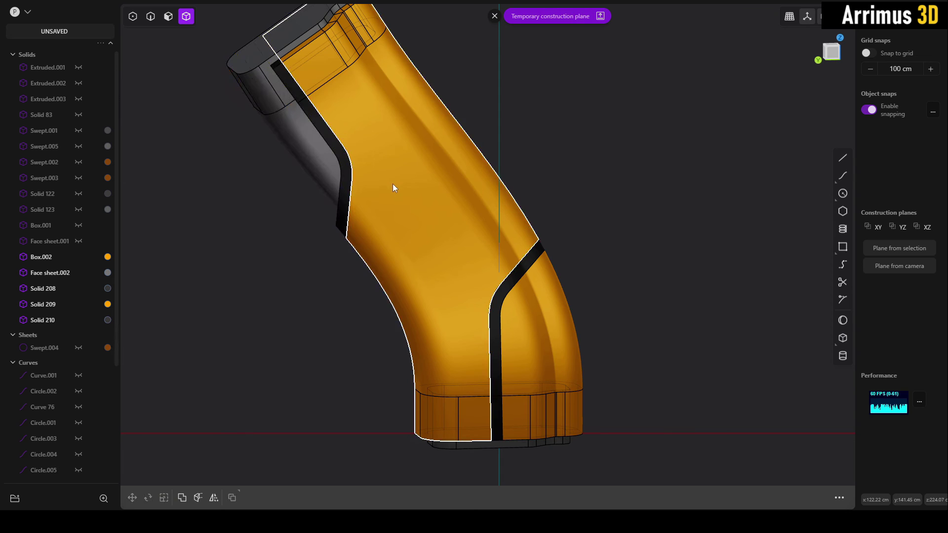
pyautogui.click(526, 296)
pyautogui.press('Delete')
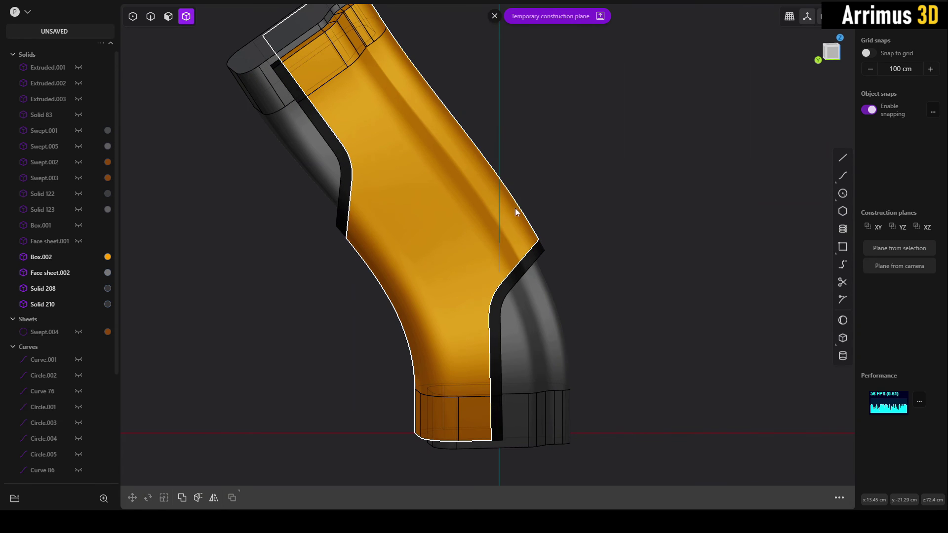
# Undo the deletion of both outer orange shell pieces
pyautogui.moveTo(511, 203)
pyautogui.mouseDown(button='middle')
pyautogui.moveTo(536, 209)
pyautogui.moveTo(494, 30)
pyautogui.moveTo(551, 135)
pyautogui.moveTo(571, 142)
pyautogui.moveTo(582, 127)
pyautogui.moveTo(538, 153)
pyautogui.moveTo(592, 159)
pyautogui.moveTo(389, 168)
pyautogui.moveTo(481, 195)
pyautogui.moveTo(483, 205)
pyautogui.moveTo(599, 197)
pyautogui.moveTo(392, 197)
pyautogui.moveTo(484, 211)
pyautogui.moveTo(517, 197)
pyautogui.mouseUp(button='middle')
pyautogui.hotkey('ctrl', 'z')
pyautogui.hotkey('ctrl', 'z')
pyautogui.hotkey('ctrl', 'z')
pyautogui.hotkey('ctrl', 'z')
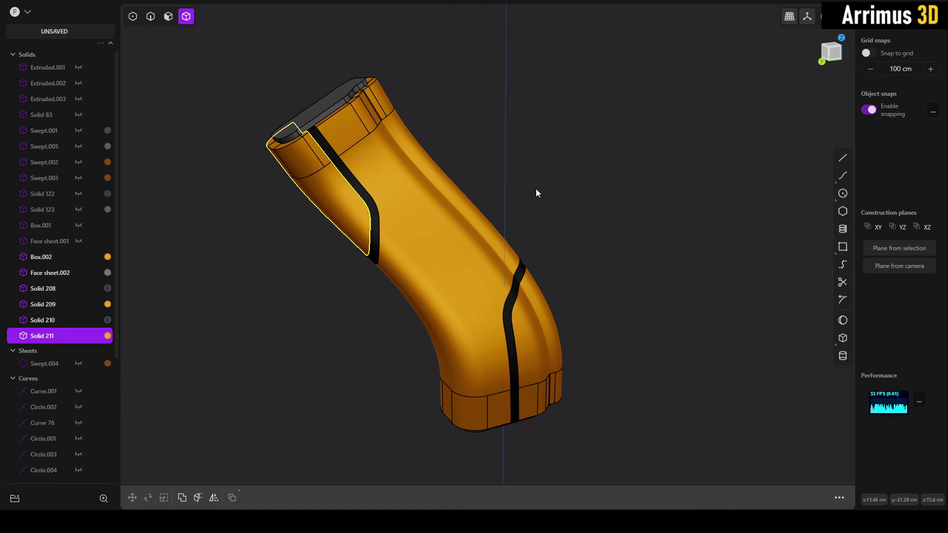